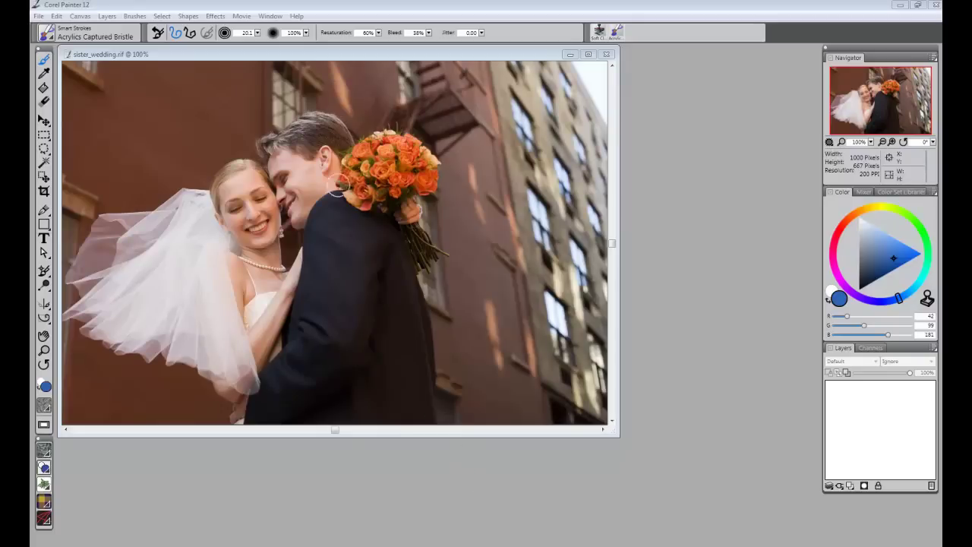
# Step: Display the Underpainting and Clone Source panels in the workspace
pyautogui.click(274, 17)
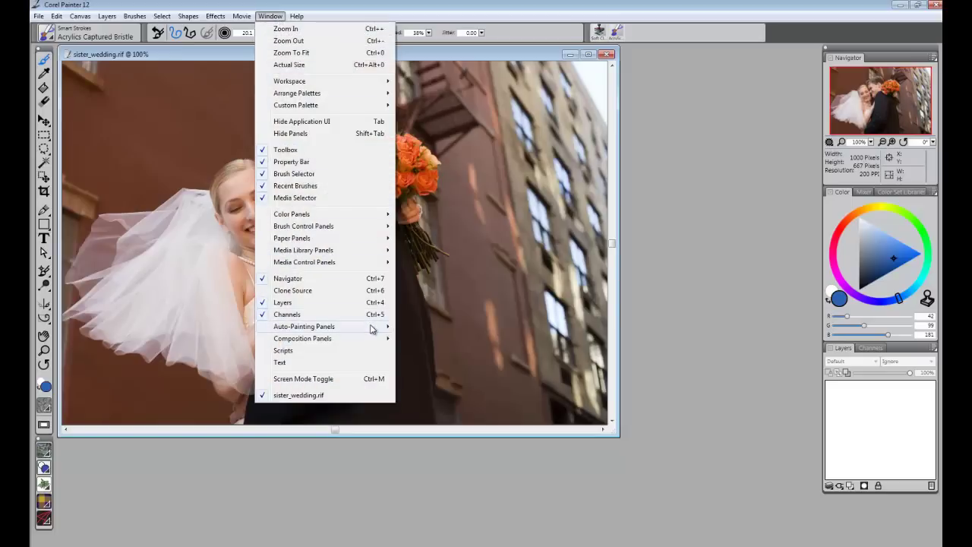
pyautogui.moveTo(373, 328)
pyautogui.click(427, 327)
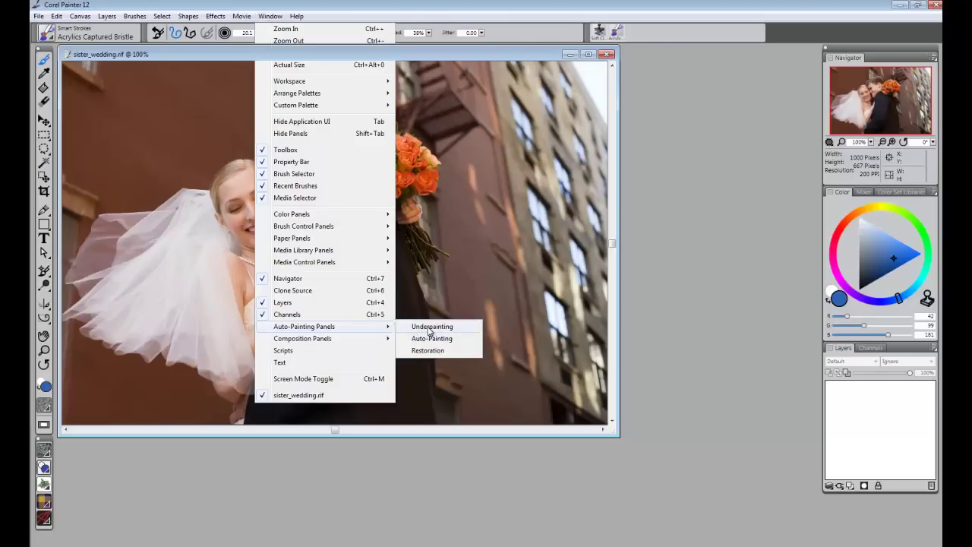
pyautogui.click(271, 17)
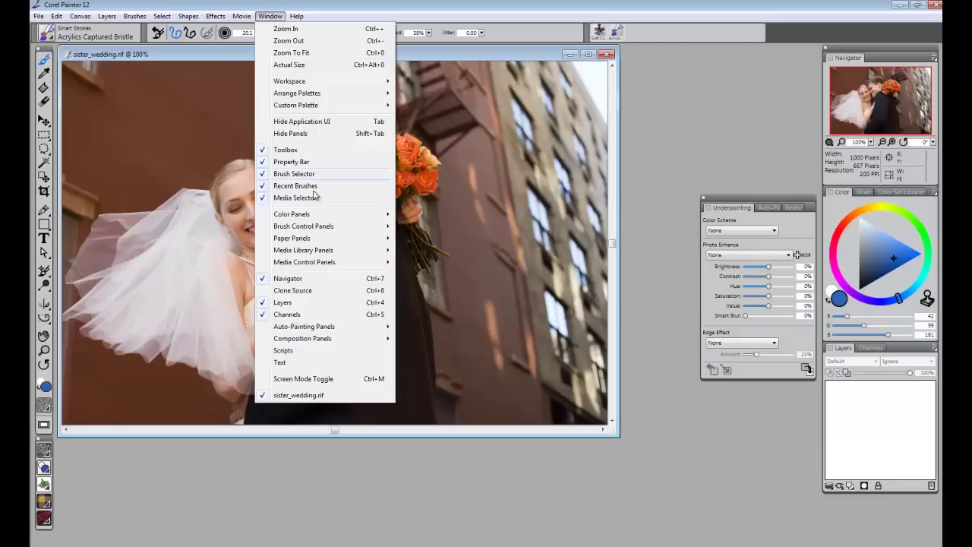
pyautogui.click(328, 293)
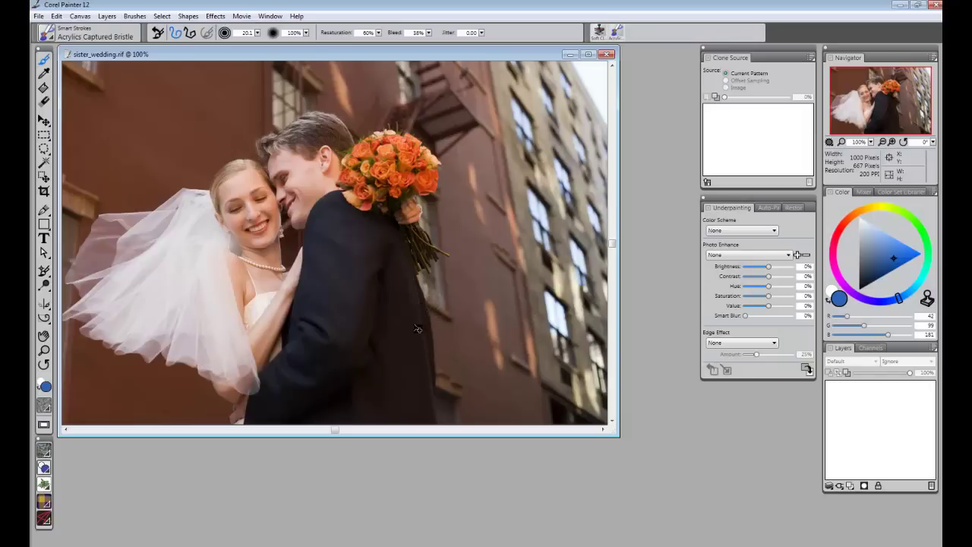
# Step: Select the entire wedding photo and float it from the canvas onto its own layer
pyautogui.hotkey('ctrl', 'a')
pyautogui.click(162, 17)
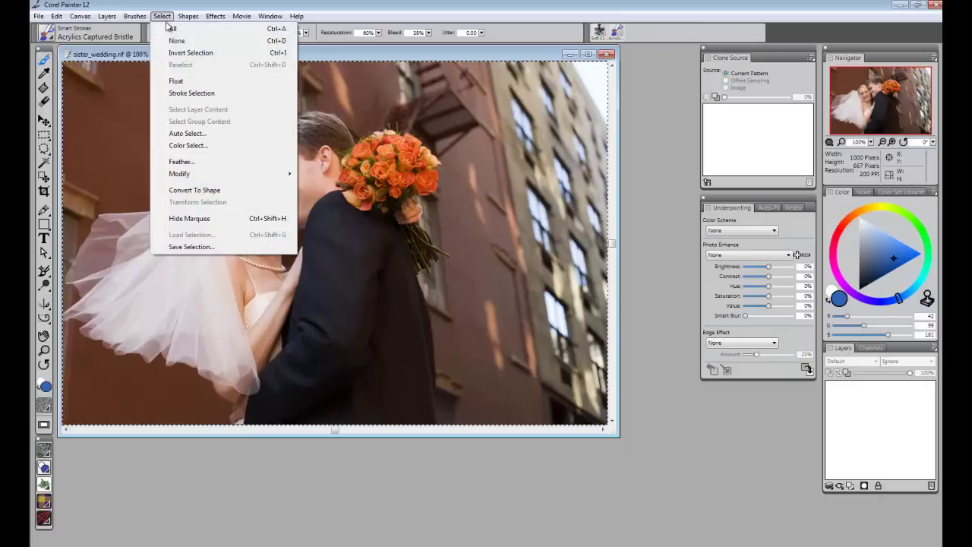
pyautogui.click(193, 81)
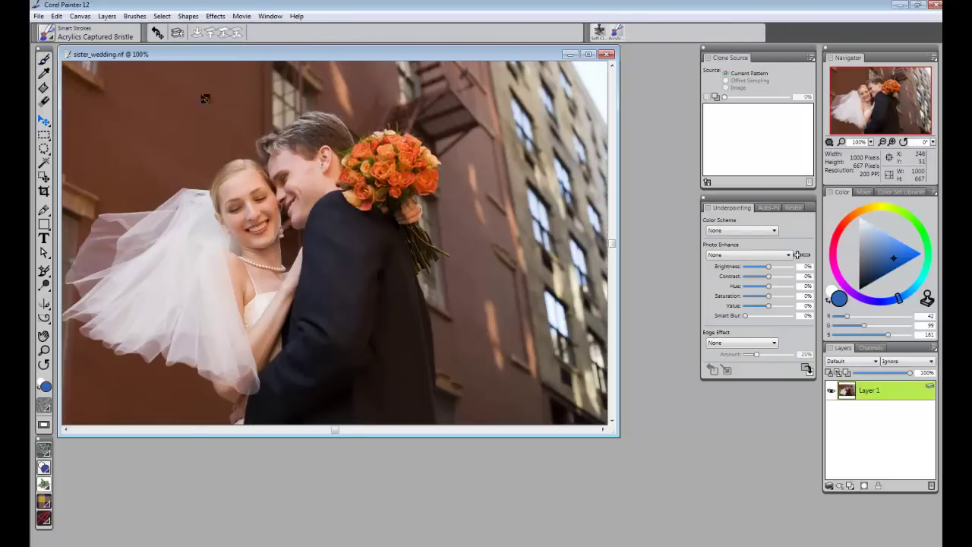
# Step: Duplicate the photo layer three times to make a stack of four identical layers
pyautogui.rightClick(867, 395)
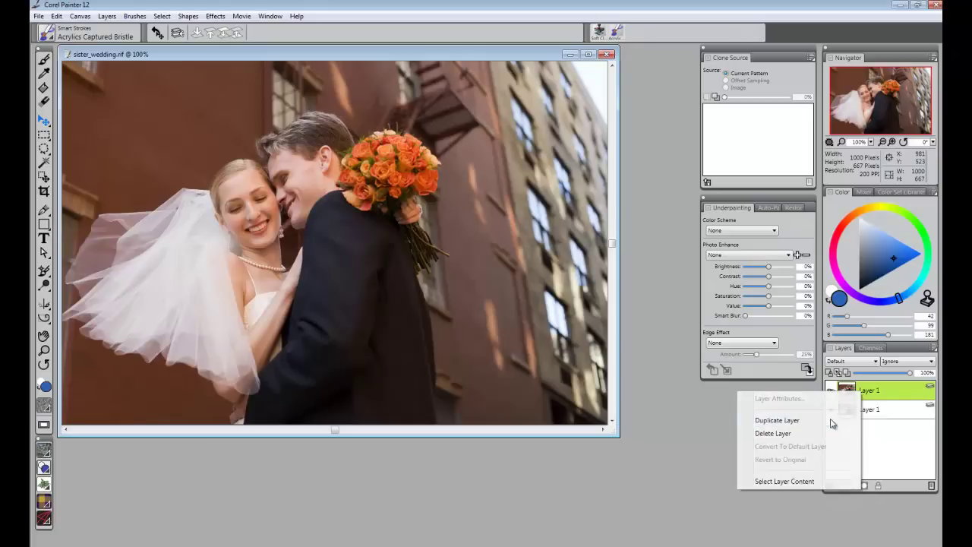
pyautogui.click(831, 420)
pyautogui.rightClick(868, 394)
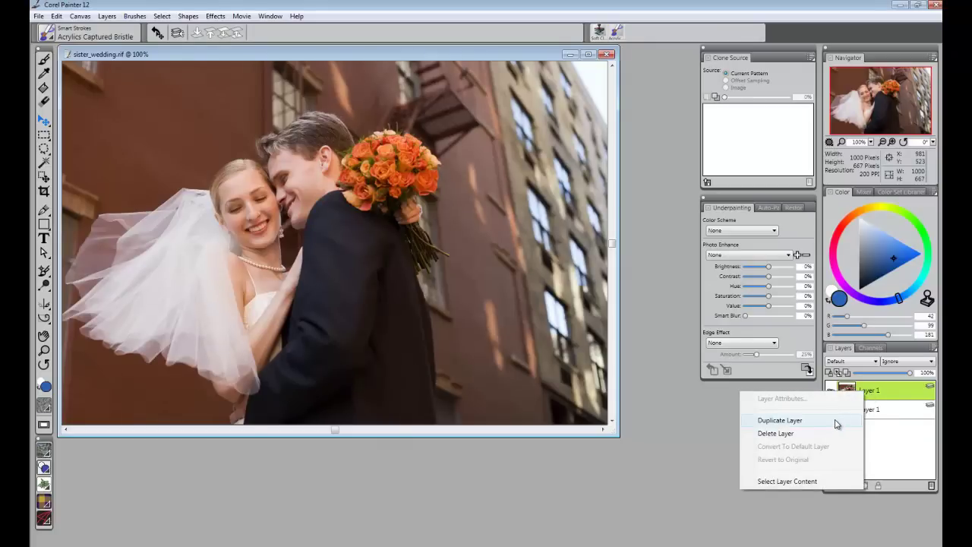
pyautogui.click(836, 422)
pyautogui.rightClick(868, 392)
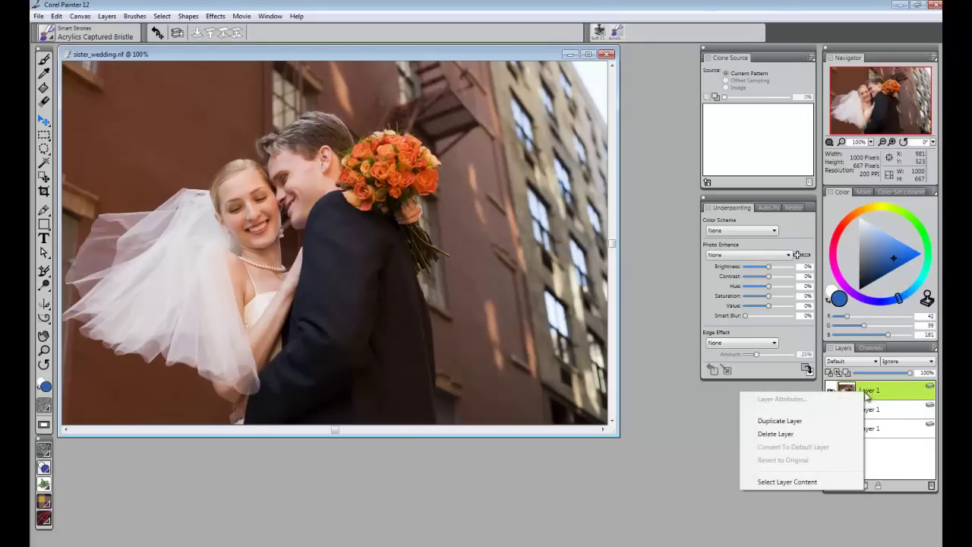
pyautogui.click(835, 422)
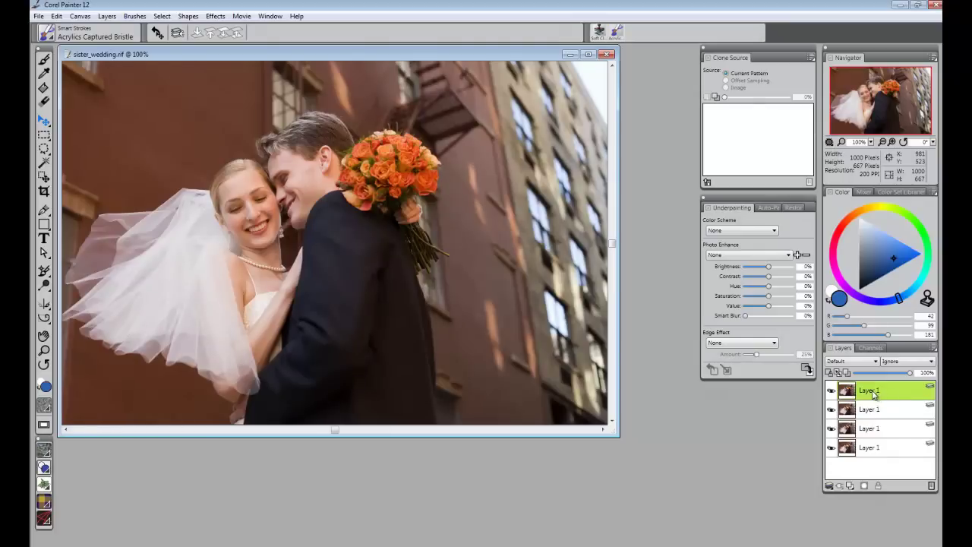
# Step: Make the top photo layer active and hide the three layers beneath it
pyautogui.click(874, 416)
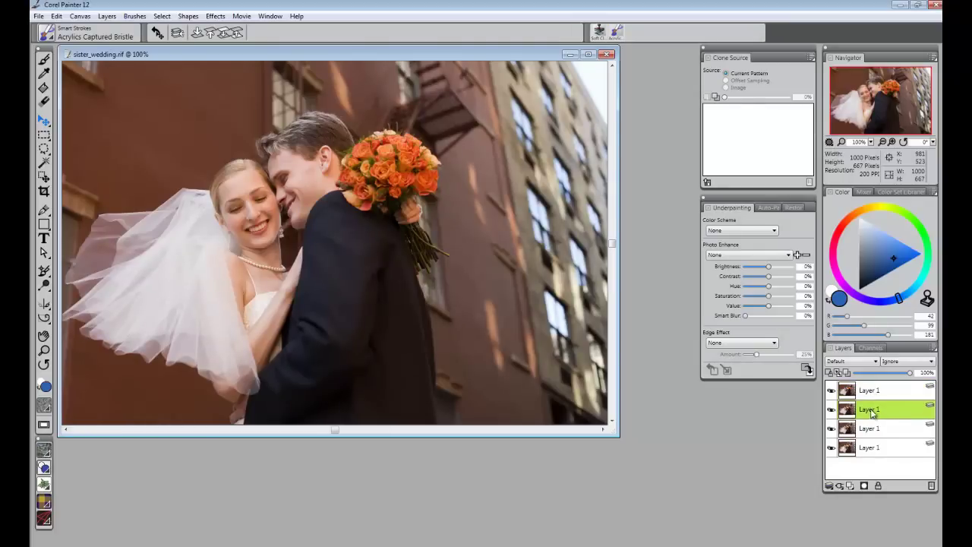
pyautogui.click(871, 393)
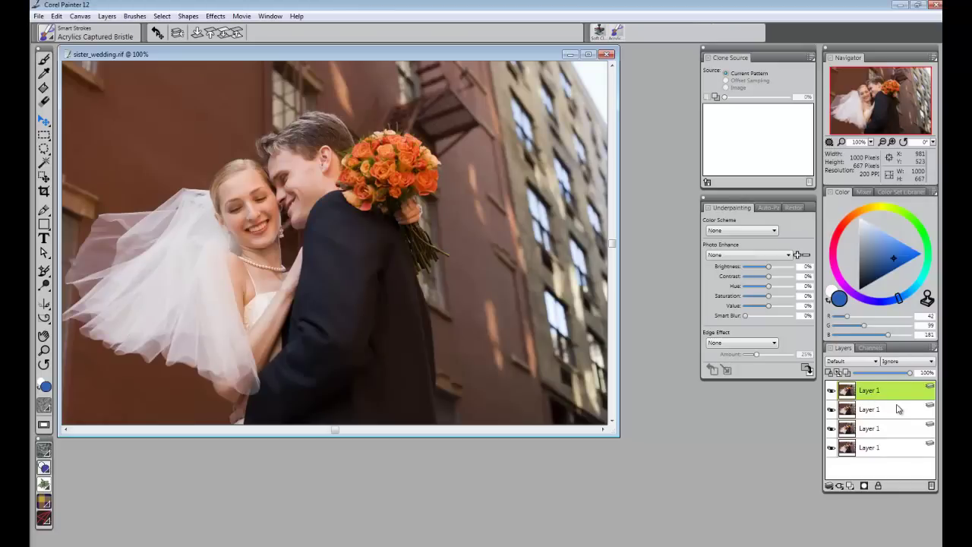
pyautogui.click(727, 199)
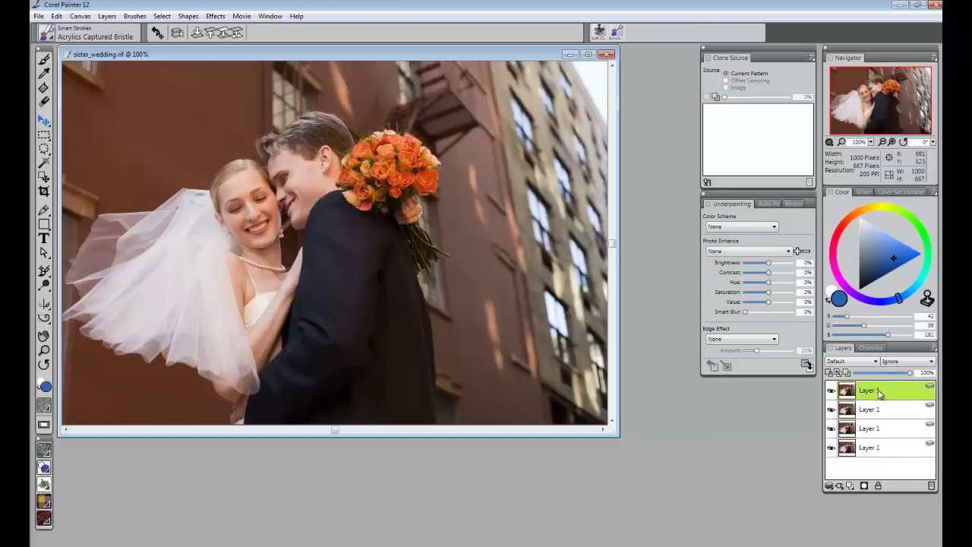
pyautogui.click(831, 409)
pyautogui.click(831, 429)
pyautogui.click(832, 447)
# Step: Apply the Saturate photo enhancement and a Jagged edge effect to the top layer
pyautogui.click(742, 251)
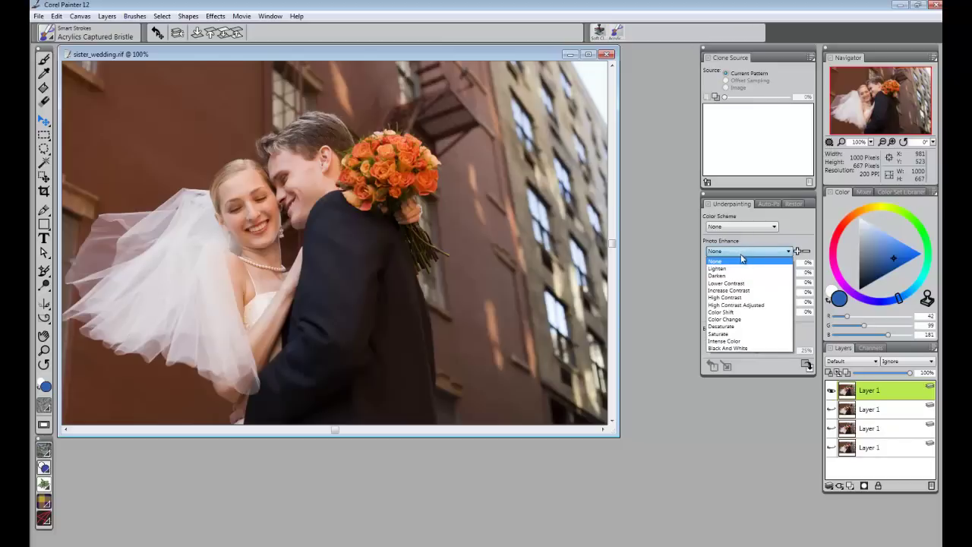
pyautogui.click(738, 336)
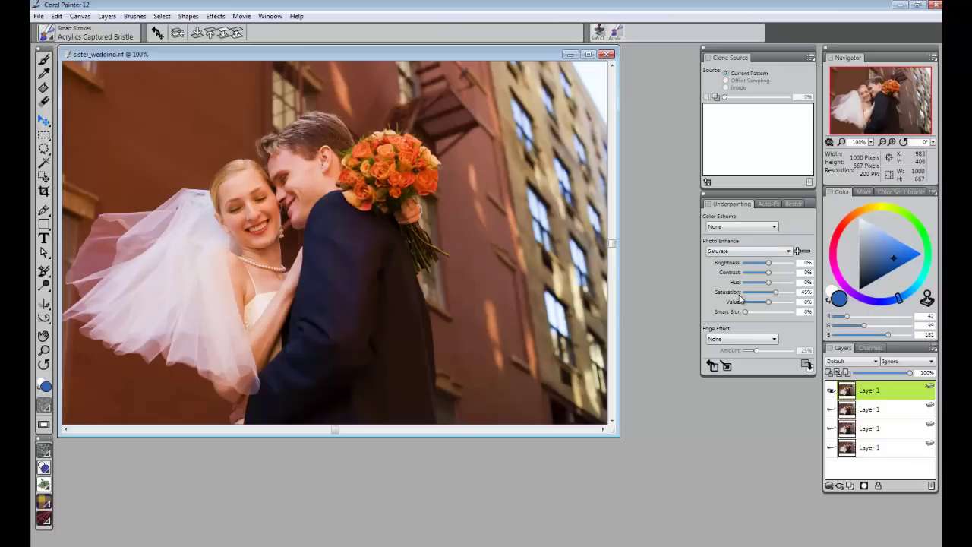
pyautogui.click(746, 339)
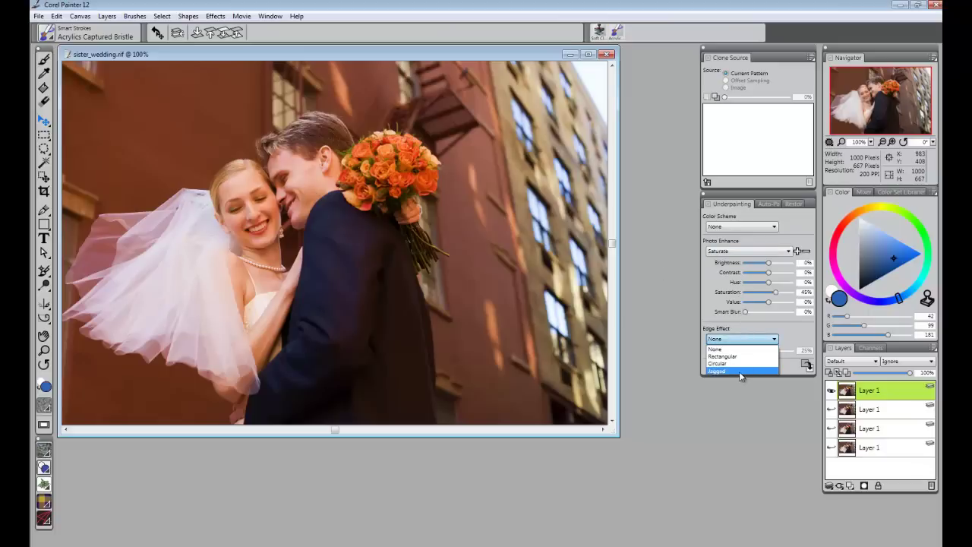
pyautogui.click(739, 371)
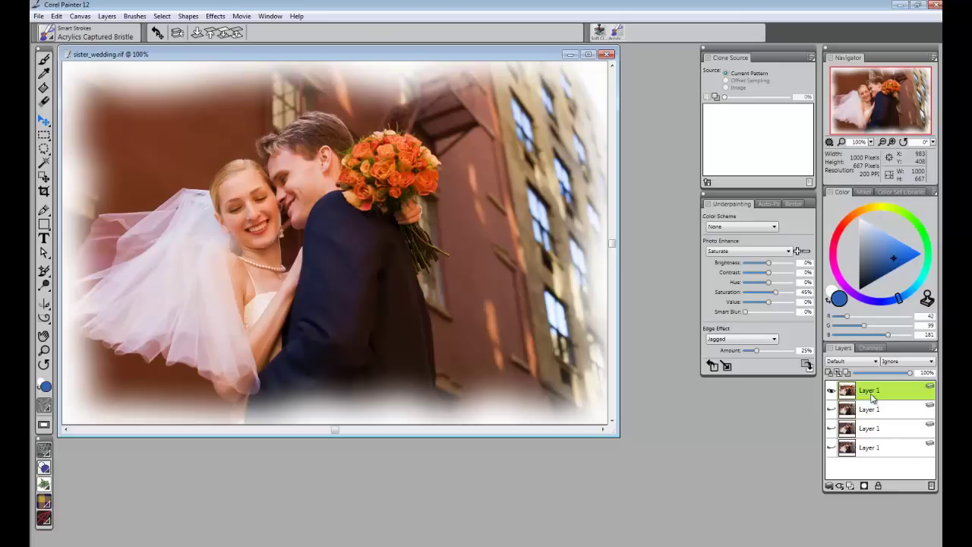
# Step: Show only the second layer and give it the Saturate photo enhancement with Smart Blur at 42%
pyautogui.click(832, 391)
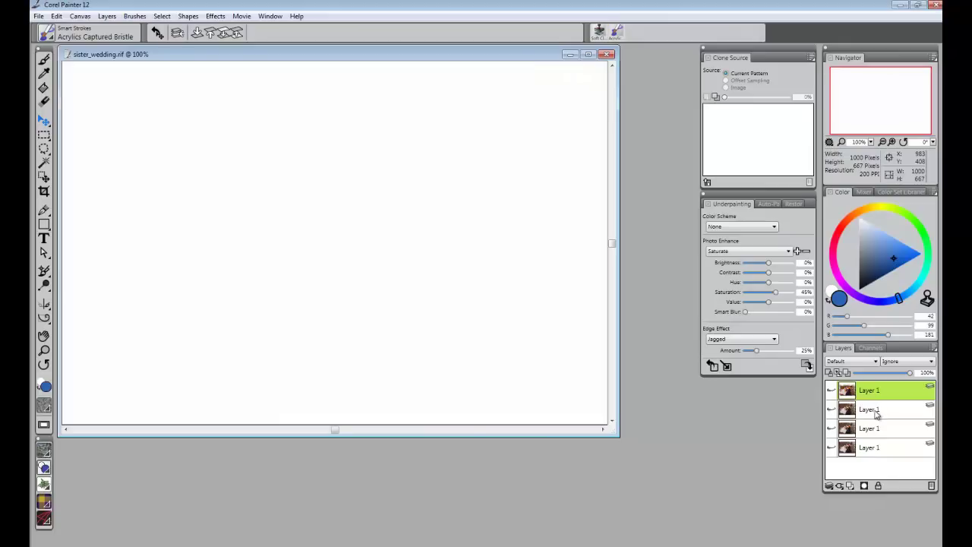
pyautogui.click(873, 412)
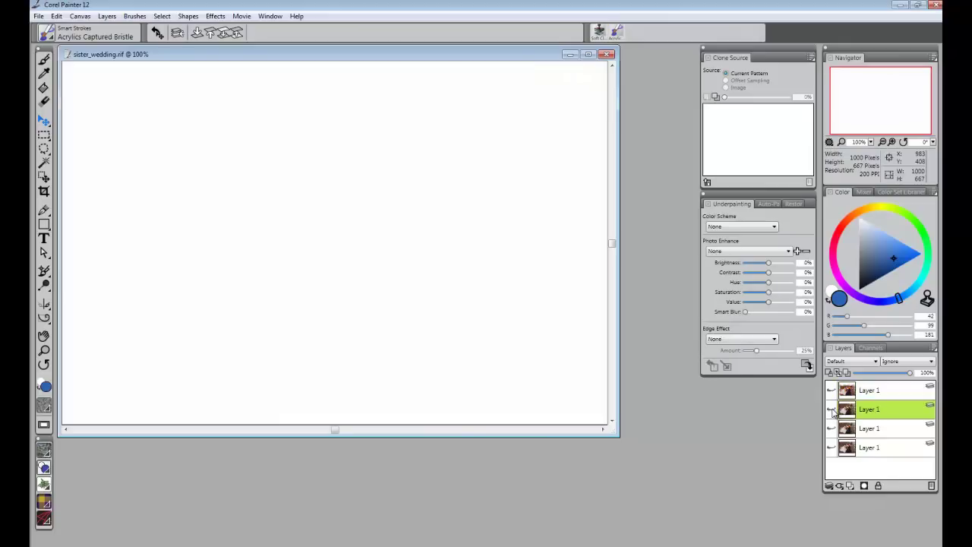
pyautogui.click(832, 410)
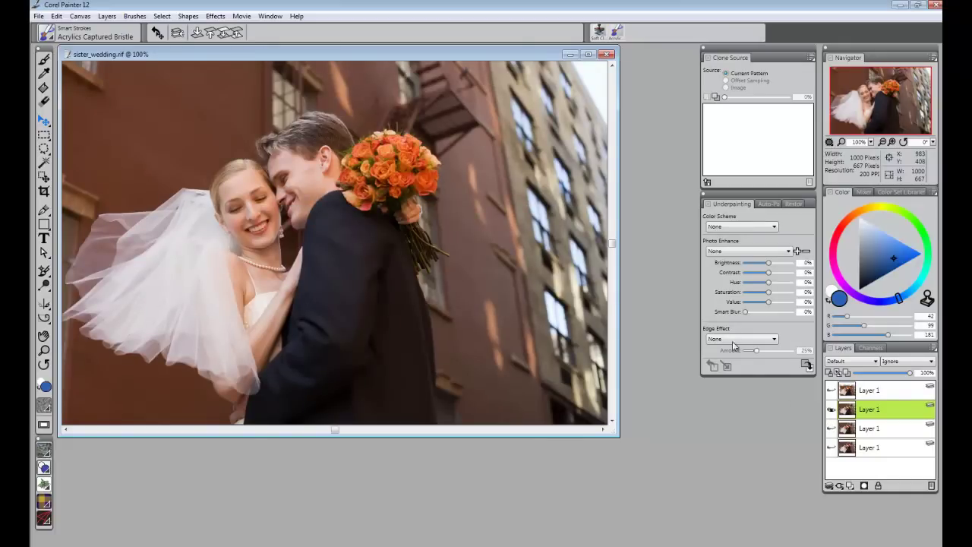
pyautogui.click(738, 252)
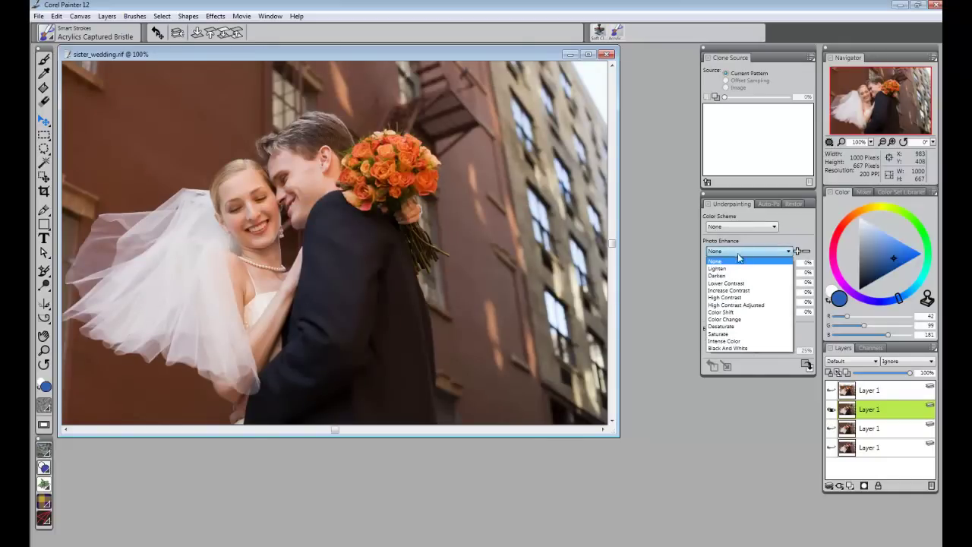
pyautogui.click(739, 334)
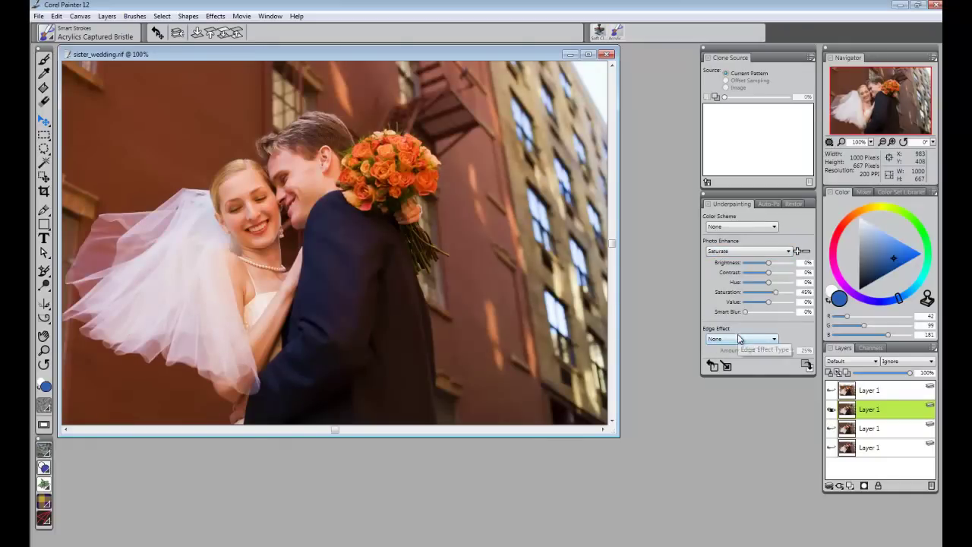
pyautogui.moveTo(746, 315); pyautogui.dragTo(769, 316)
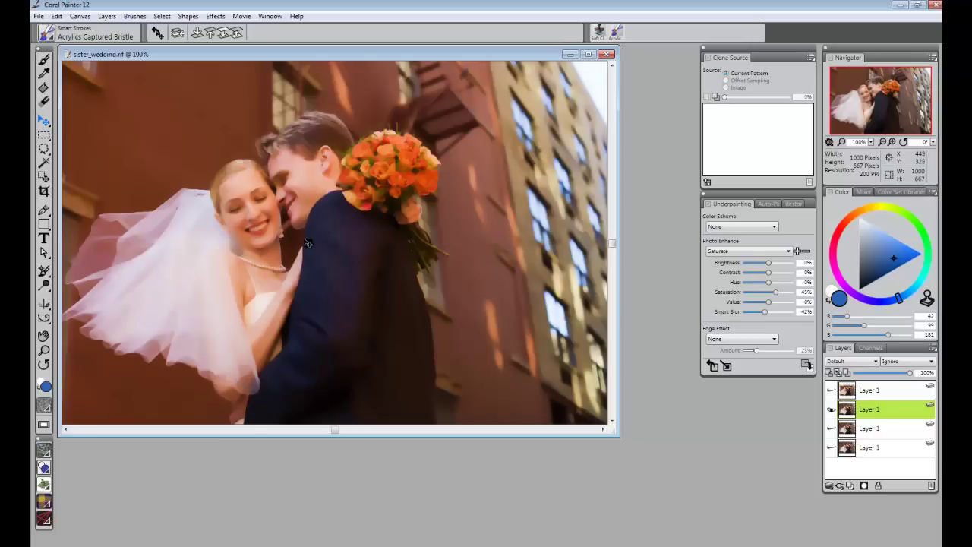
# Step: Show only the third layer and apply the Color Shift enhancement with Hue at -8% and Saturation at 26%
pyautogui.click(832, 410)
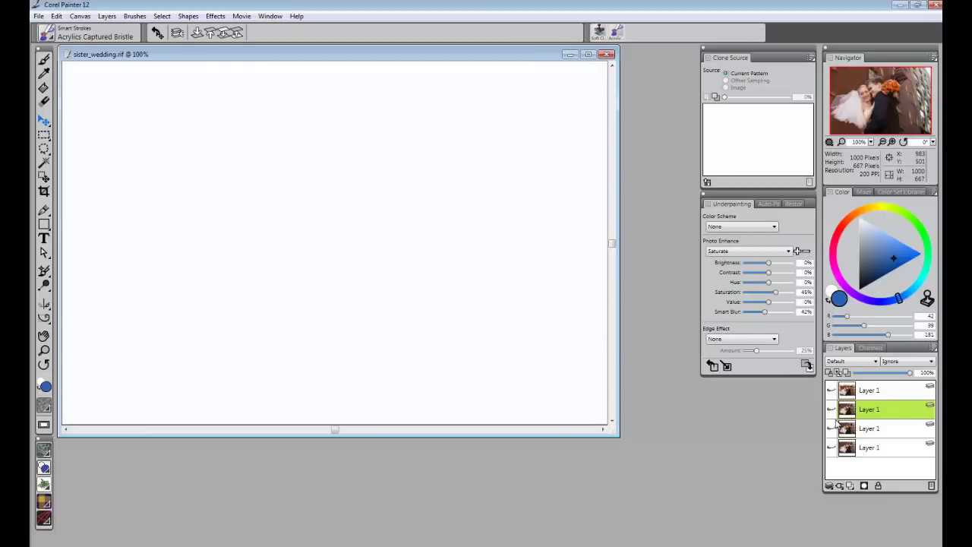
pyautogui.click(832, 428)
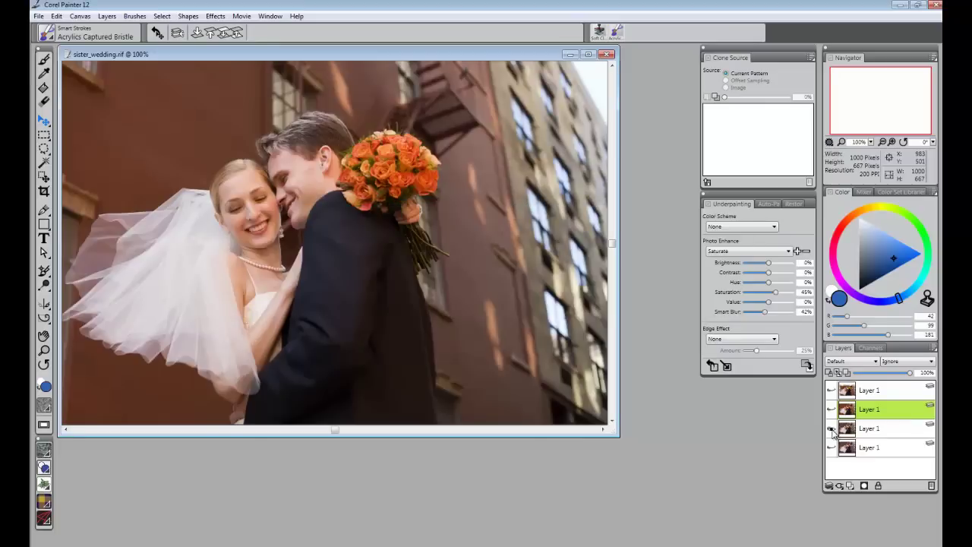
pyautogui.click(881, 431)
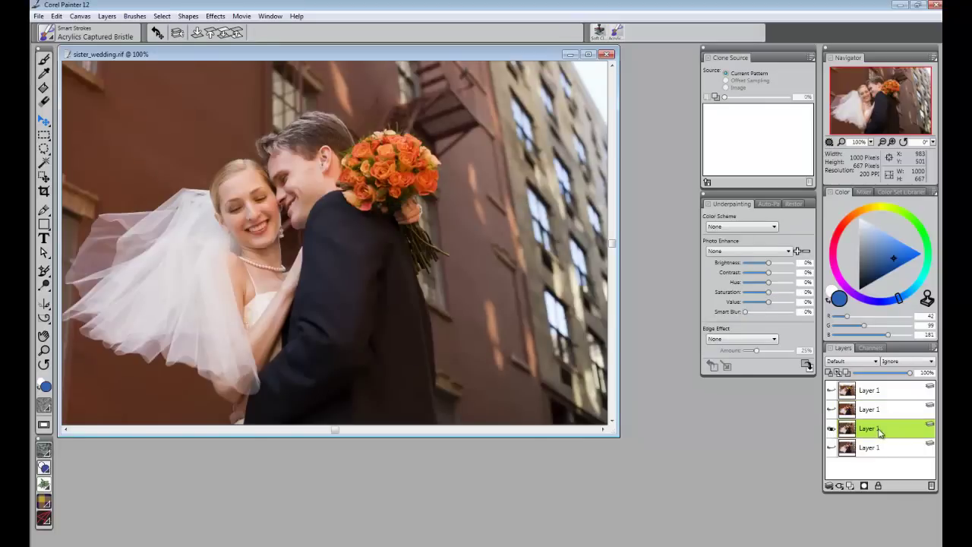
pyautogui.click(726, 253)
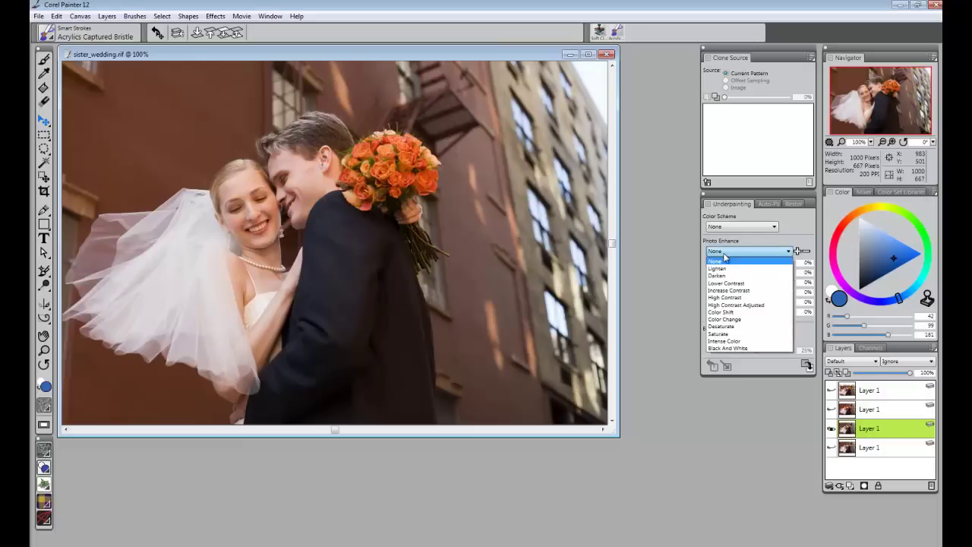
pyautogui.click(735, 313)
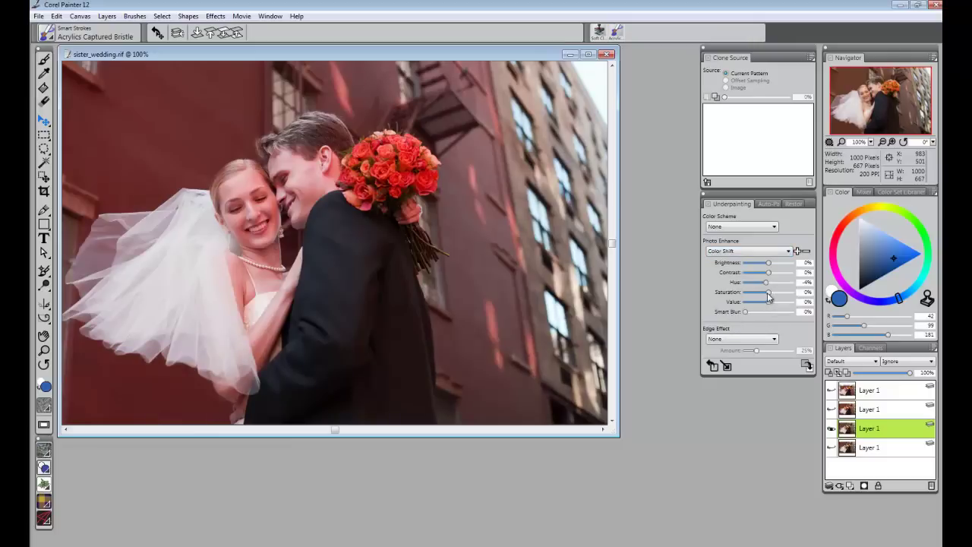
pyautogui.moveTo(768, 291); pyautogui.dragTo(766, 285)
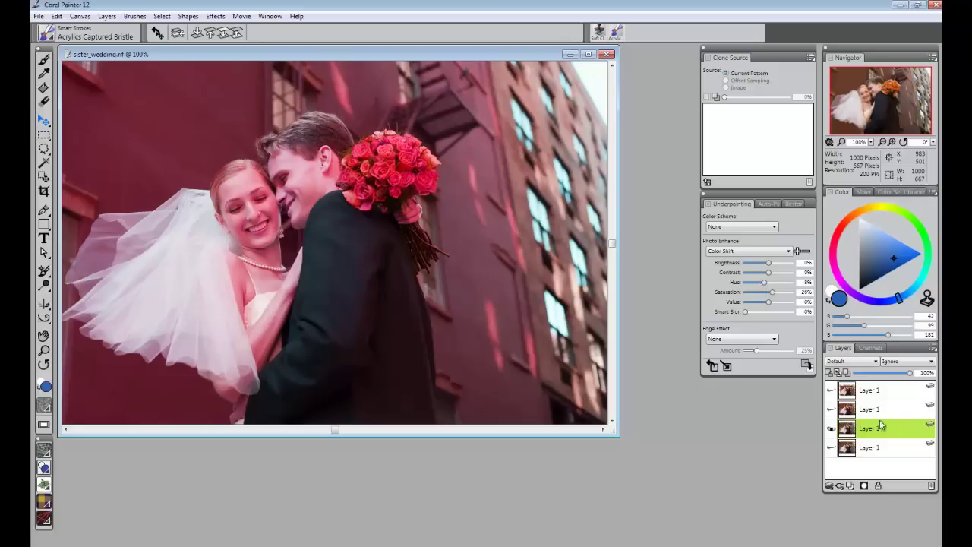
# Step: Leave only the bottom layer visible and save the image to the Desktop as a Painter RIFF file named layers, replacing the existing file
pyautogui.click(832, 430)
pyautogui.click(832, 448)
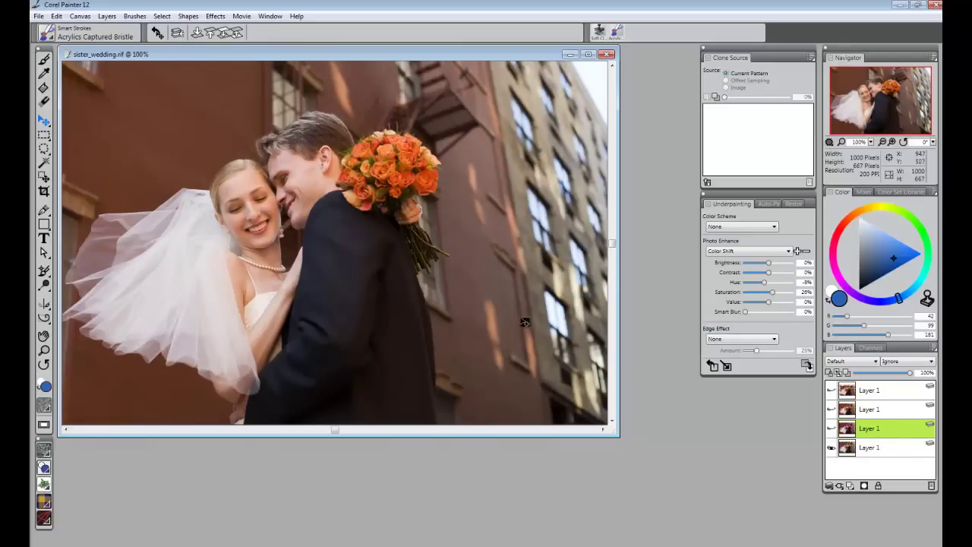
pyautogui.click(39, 16)
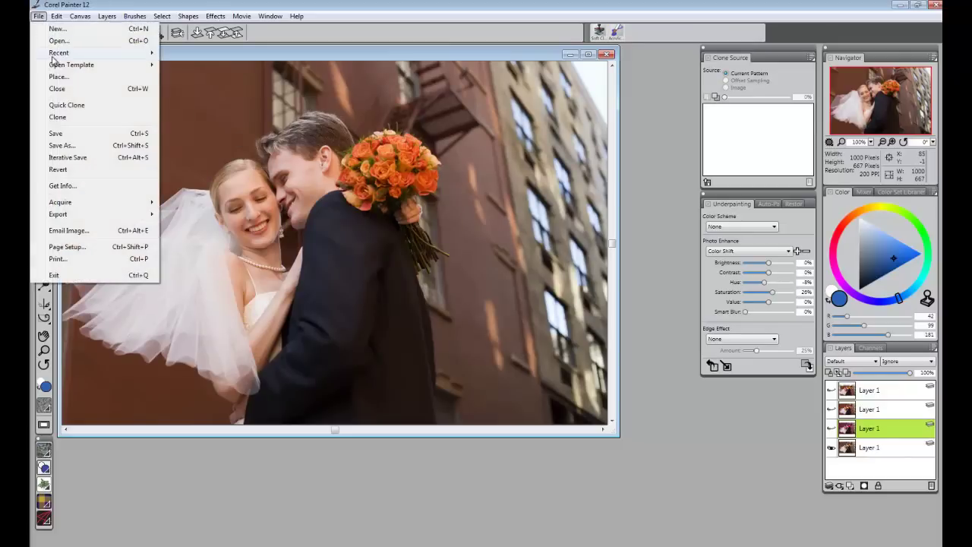
pyautogui.click(76, 146)
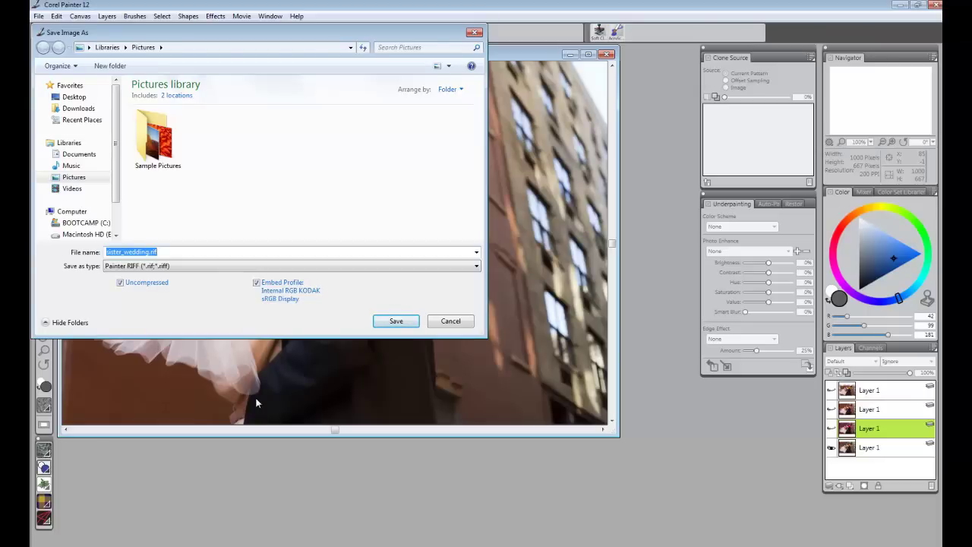
pyautogui.write('layers')
pyautogui.click(84, 97)
pyautogui.press('Return')
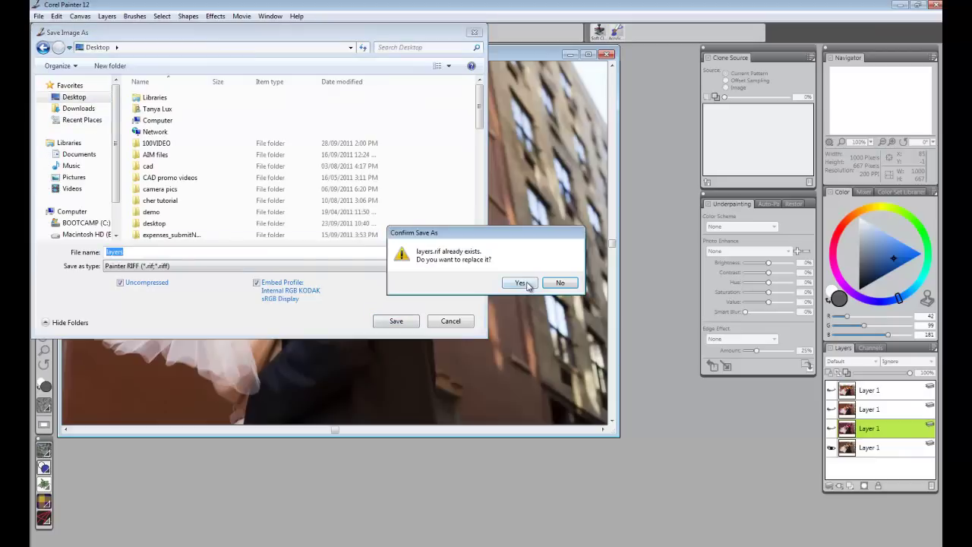
pyautogui.click(521, 284)
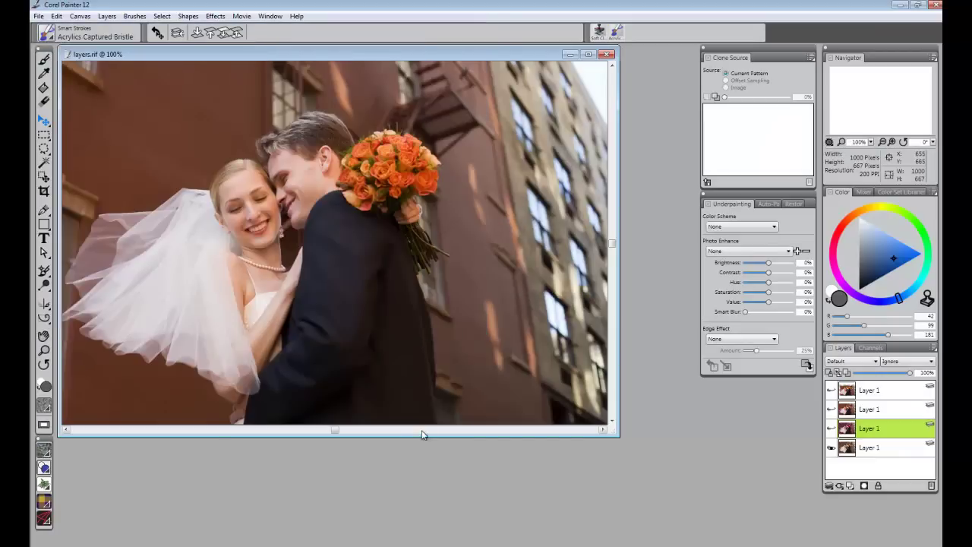
# Step: Create a quick clone of the image with the bottom layer selected and lower the clone's tracing paper opacity to 2%
pyautogui.click(872, 450)
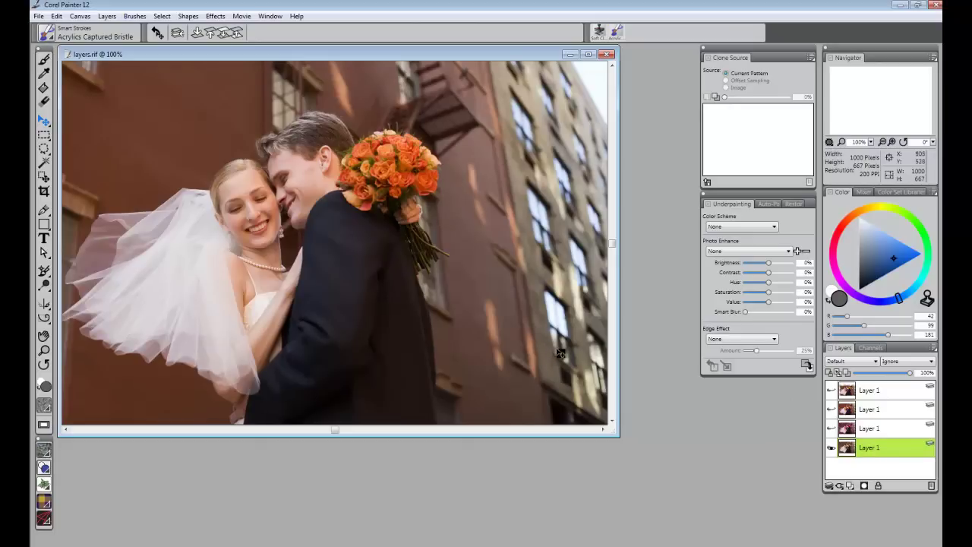
pyautogui.click(810, 368)
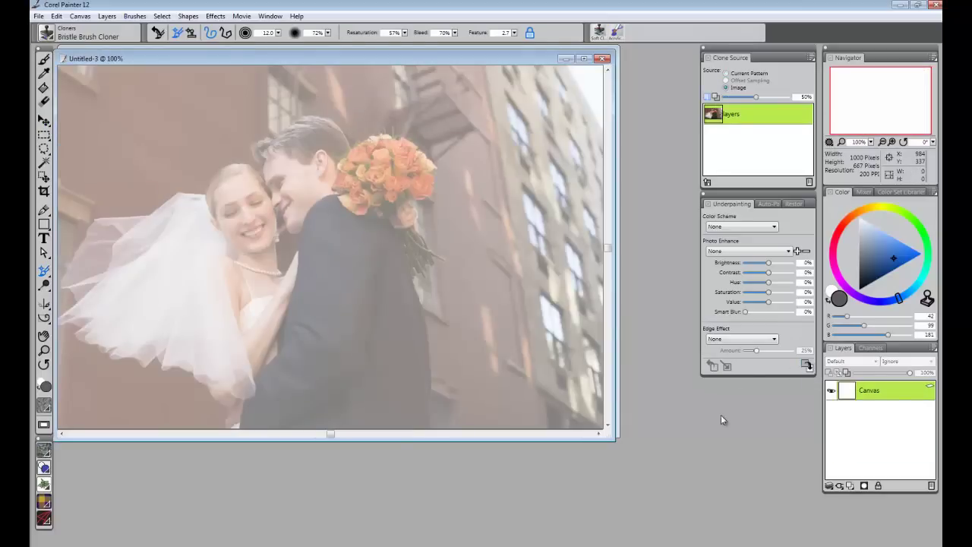
pyautogui.moveTo(461, 61); pyautogui.dragTo(471, 185)
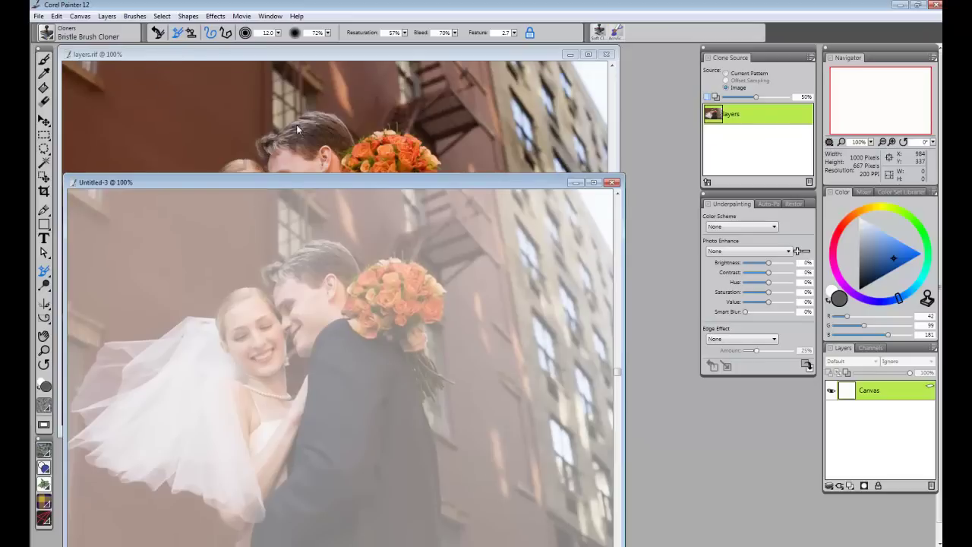
pyautogui.moveTo(376, 179); pyautogui.dragTo(370, 80)
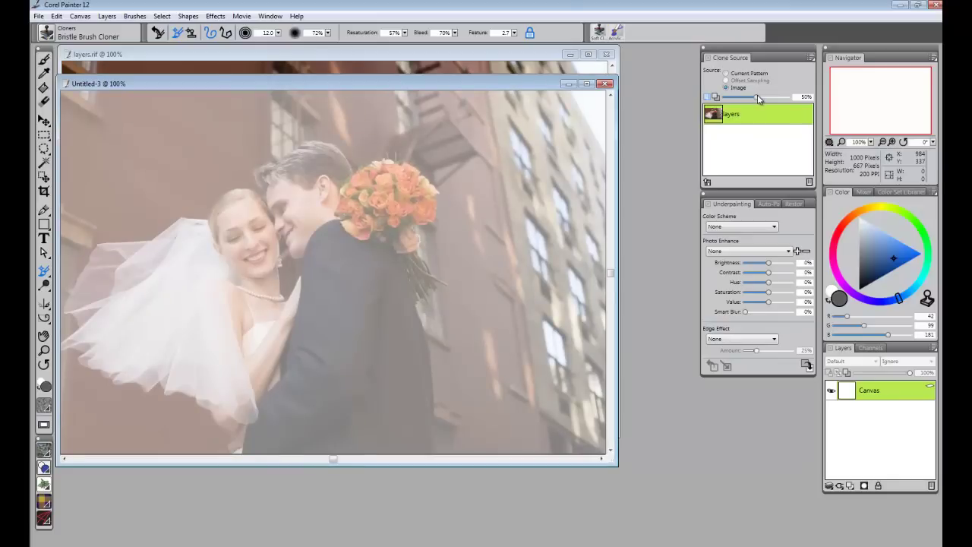
pyautogui.moveTo(757, 99); pyautogui.dragTo(727, 102)
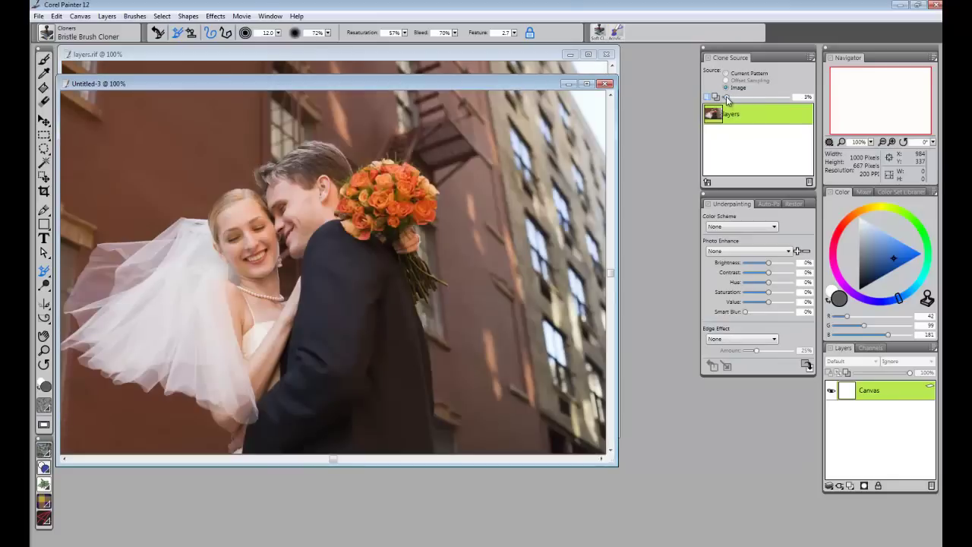
pyautogui.moveTo(728, 99); pyautogui.dragTo(749, 102)
# Step: In layers.rif, hide the bottom photo layer, then show and select only the top layer with the soft edge effect
pyautogui.click(421, 55)
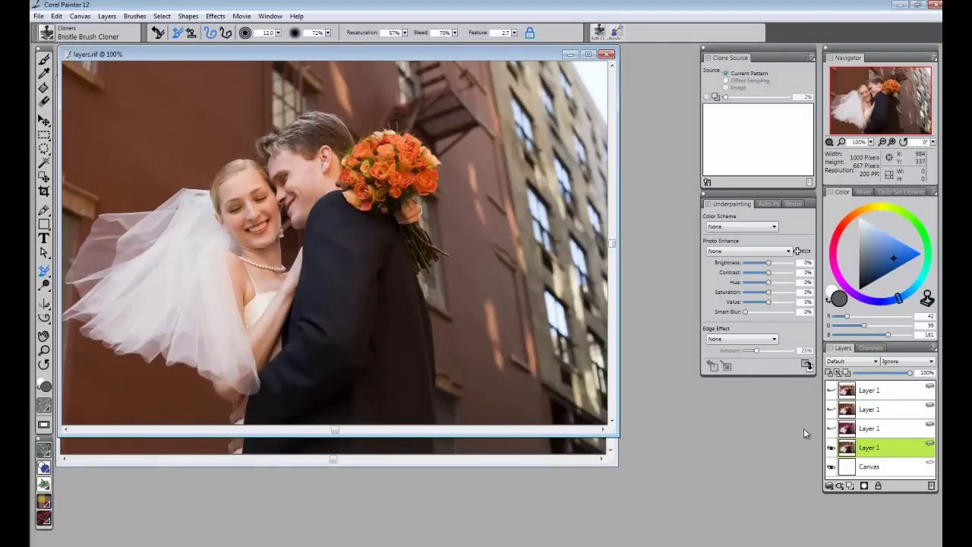
pyautogui.click(832, 448)
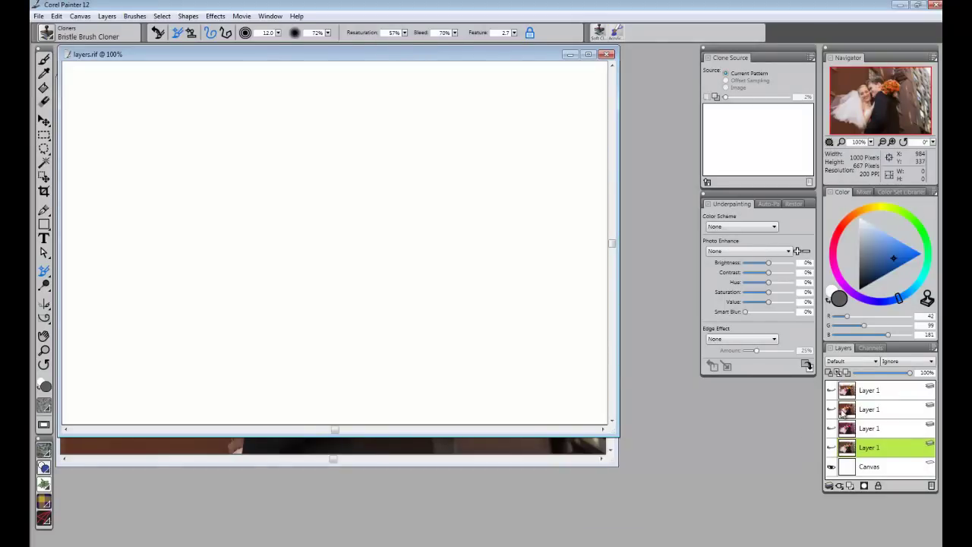
pyautogui.click(832, 391)
pyautogui.click(873, 393)
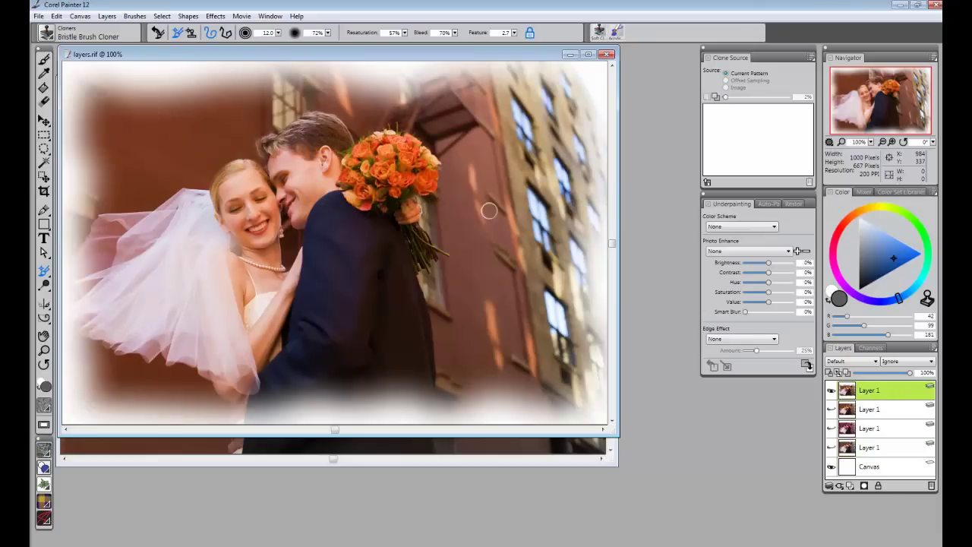
pyautogui.moveTo(455, 60); pyautogui.dragTo(456, 110)
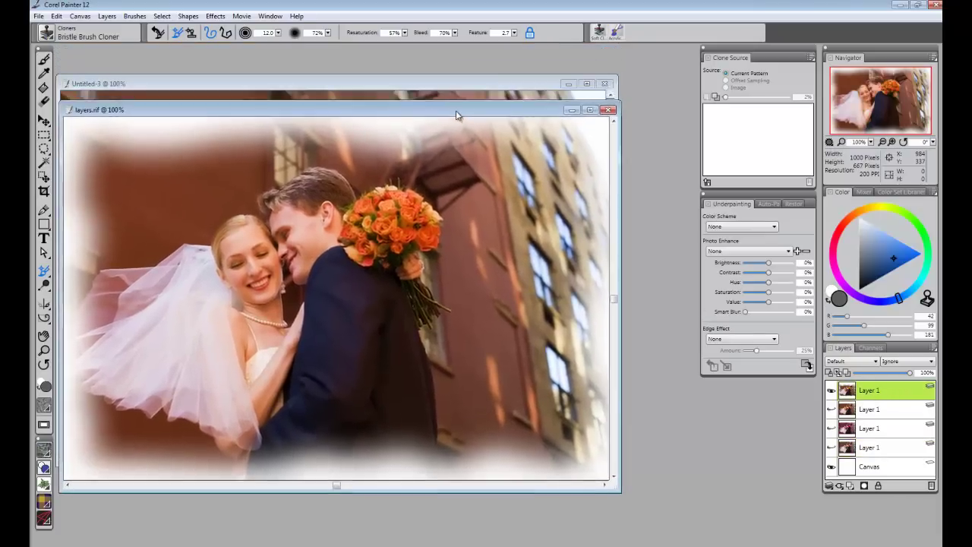
# Step: Add layers.rif as a second clone source in the clone document, turn off tracing paper and enlarge the document window
pyautogui.click(455, 83)
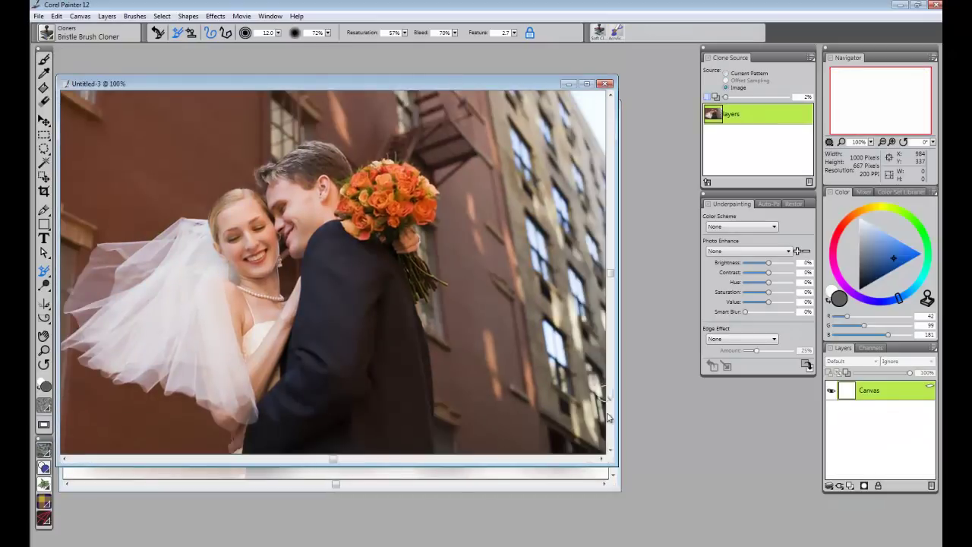
pyautogui.moveTo(615, 460); pyautogui.dragTo(630, 465)
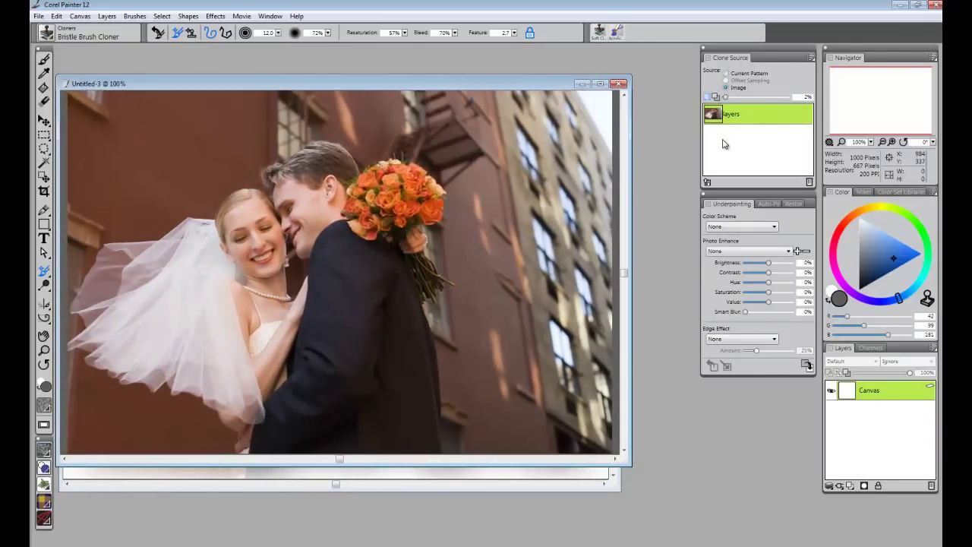
pyautogui.click(708, 183)
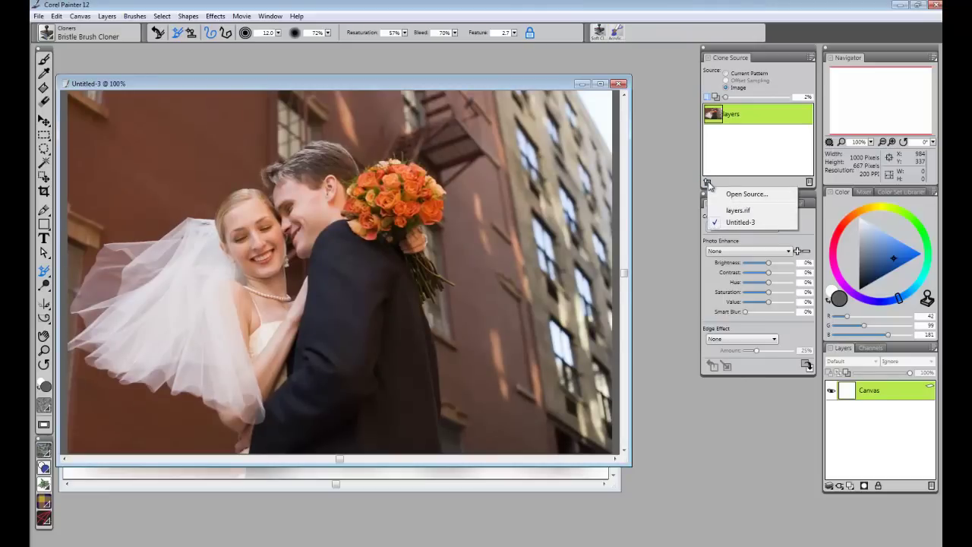
pyautogui.click(737, 210)
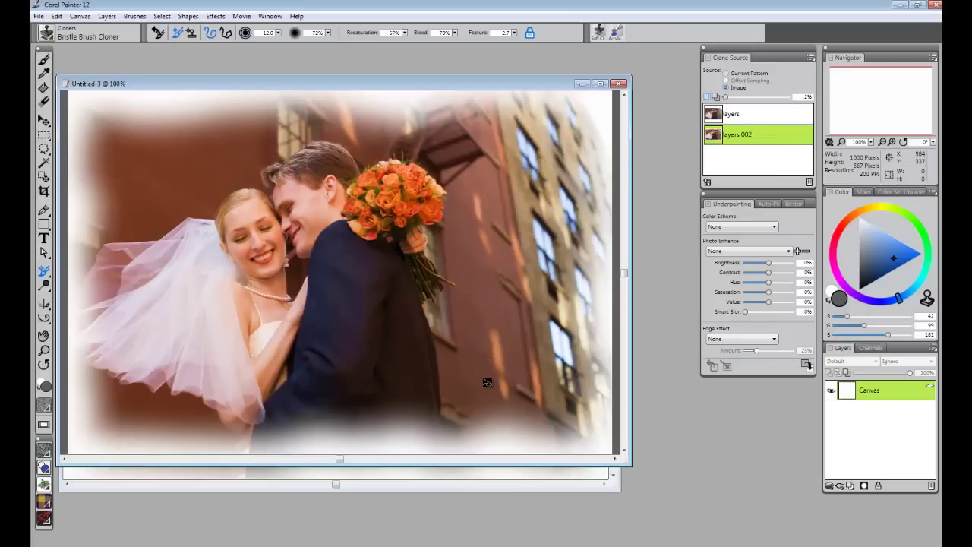
pyautogui.hotkey('ctrl', 't')
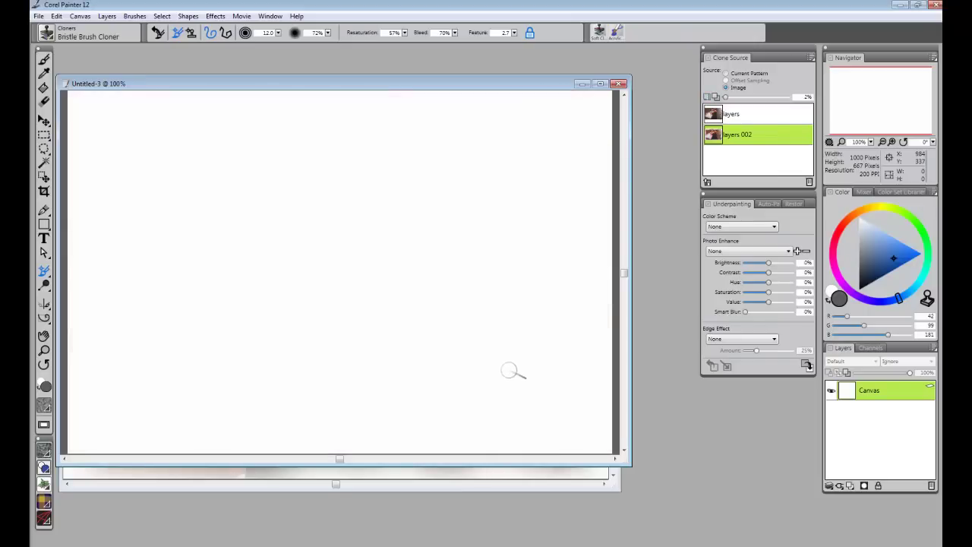
pyautogui.moveTo(624, 462); pyautogui.dragTo(665, 494)
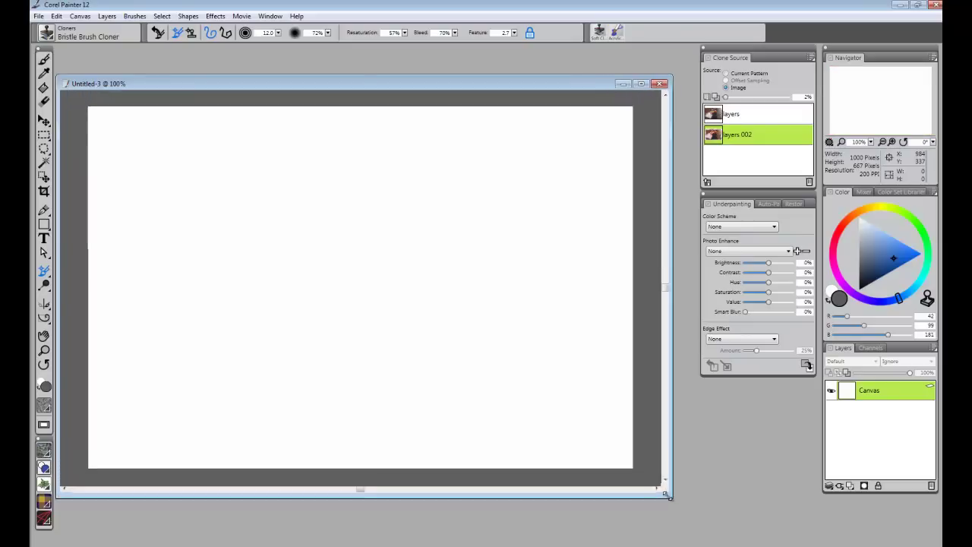
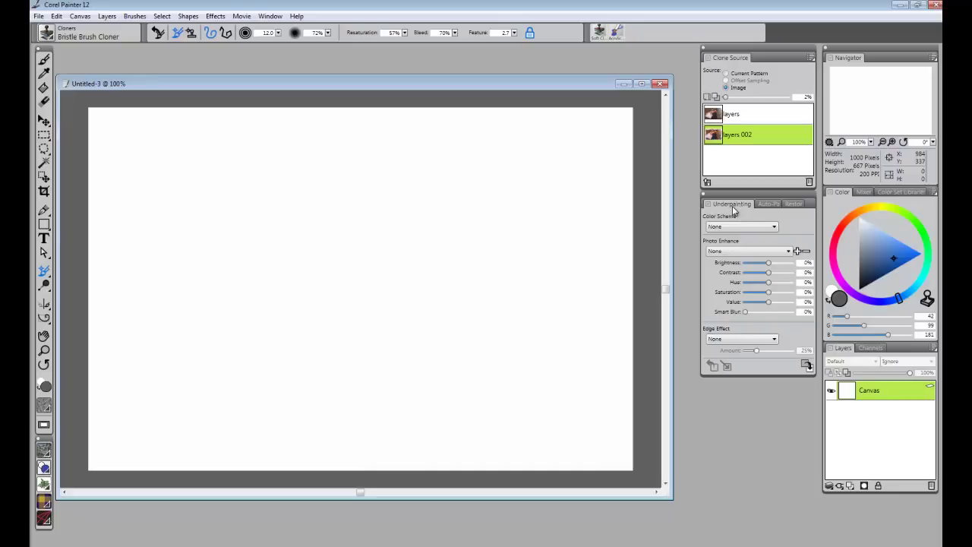
# Step: Enable Smart Stroke Painting with Smart Settings for auto-painting
pyautogui.click(769, 205)
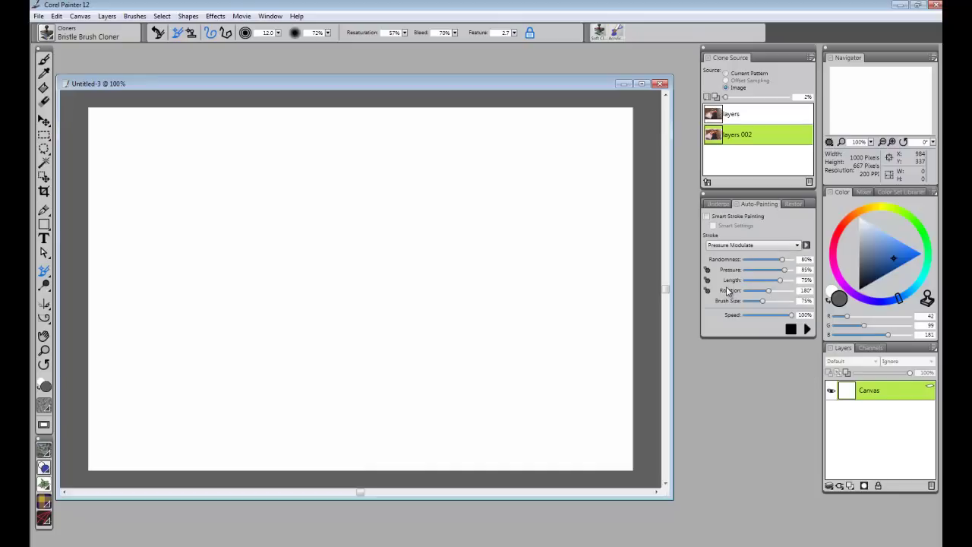
pyautogui.click(708, 218)
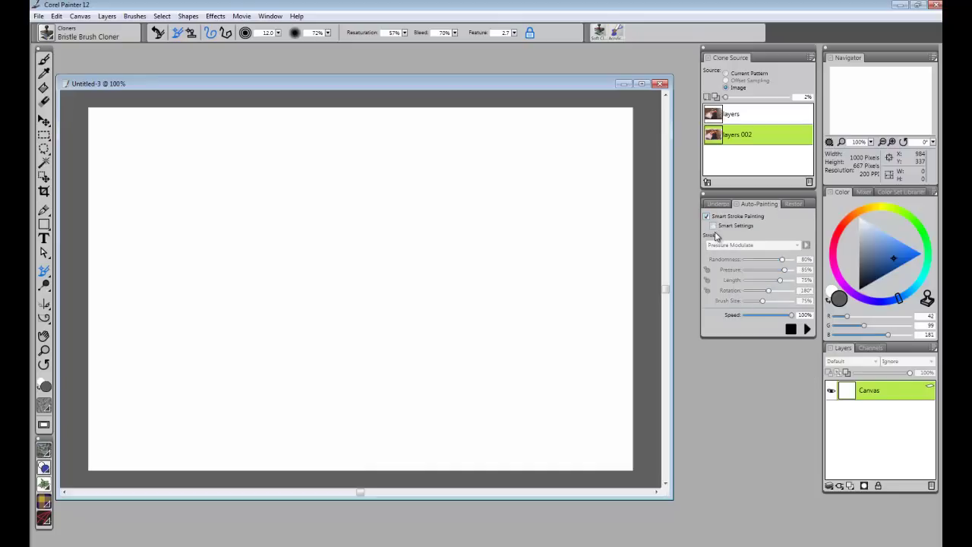
pyautogui.click(713, 226)
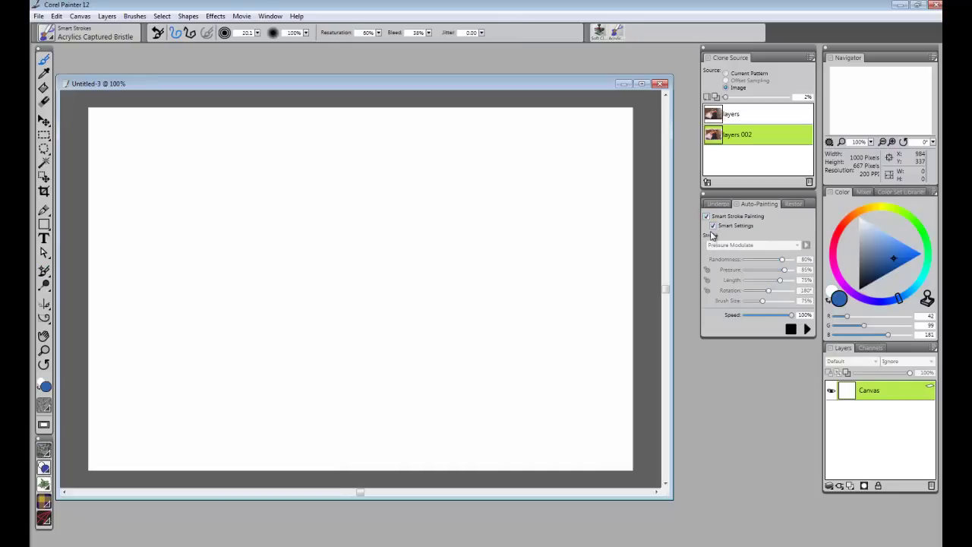
# Step: Choose the Sargent Brush from the Artists category and make it use Clone Color
pyautogui.click(55, 40)
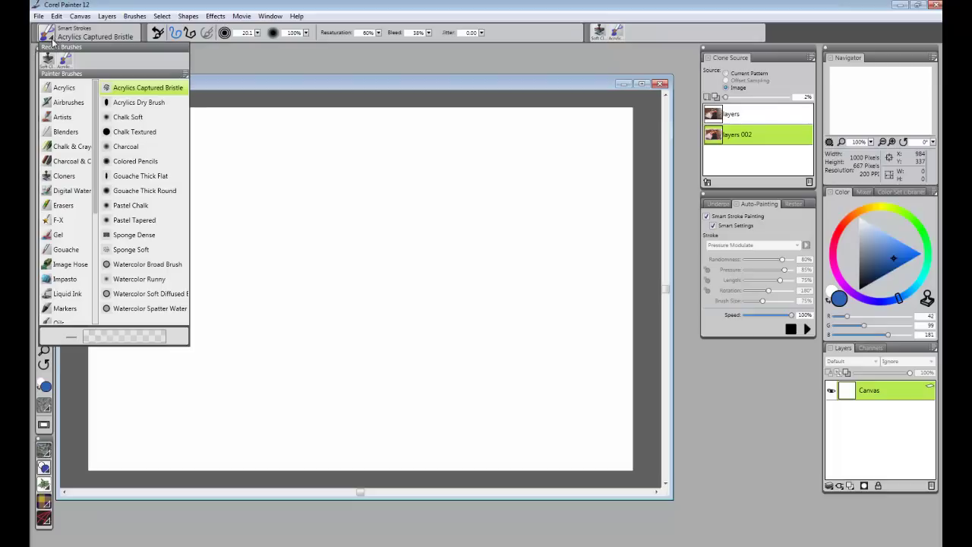
pyautogui.click(66, 121)
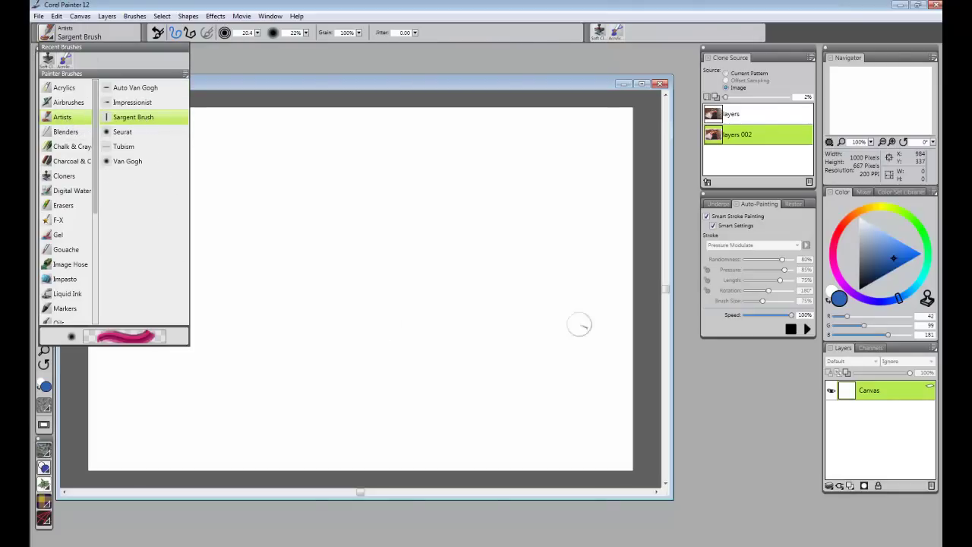
pyautogui.click(928, 207)
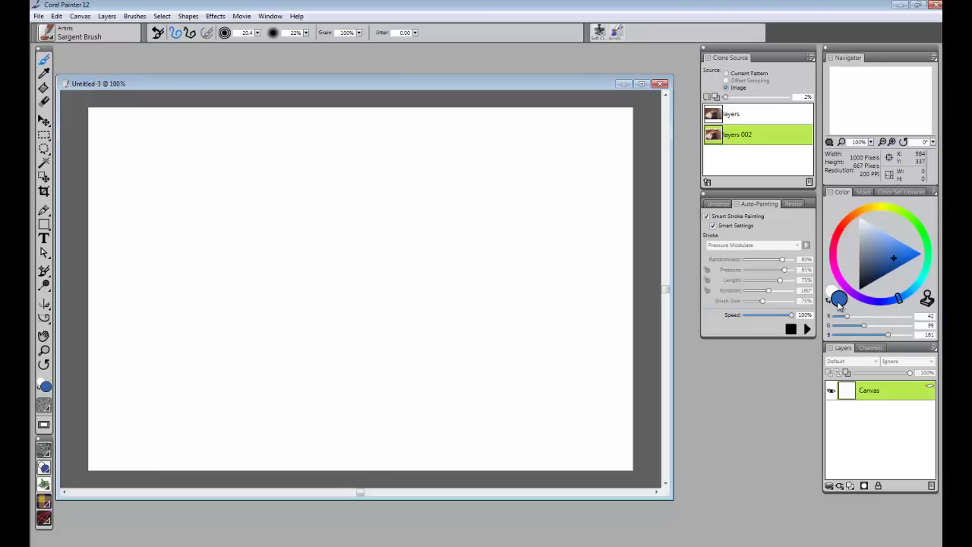
pyautogui.click(928, 301)
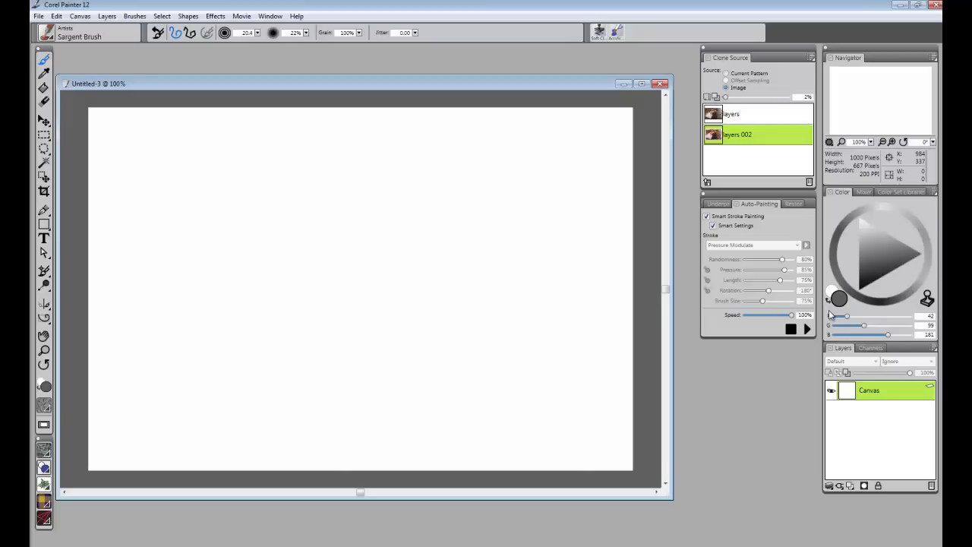
# Step: Auto-paint the clone's canvas from the layers 002 source, stop the painting and add a new layer above it
pyautogui.click(808, 330)
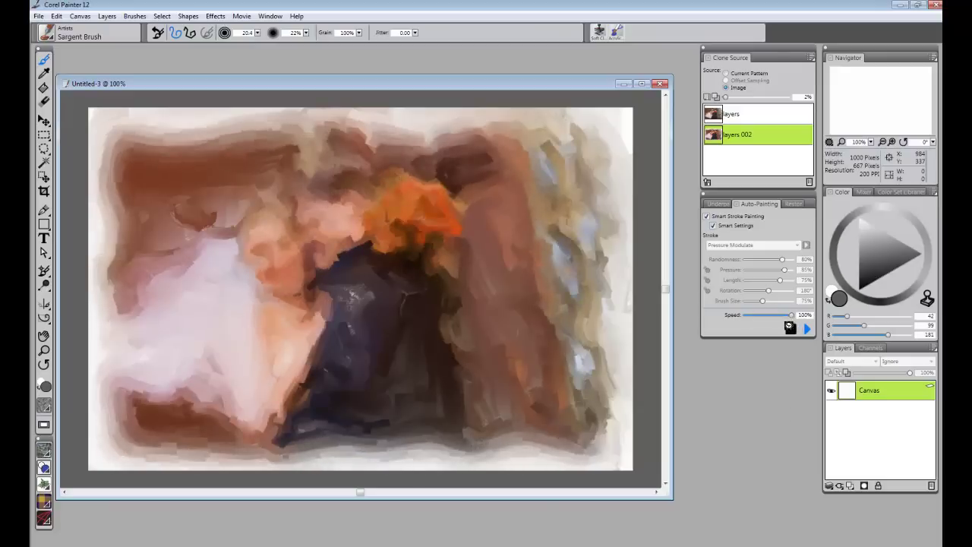
pyautogui.click(791, 329)
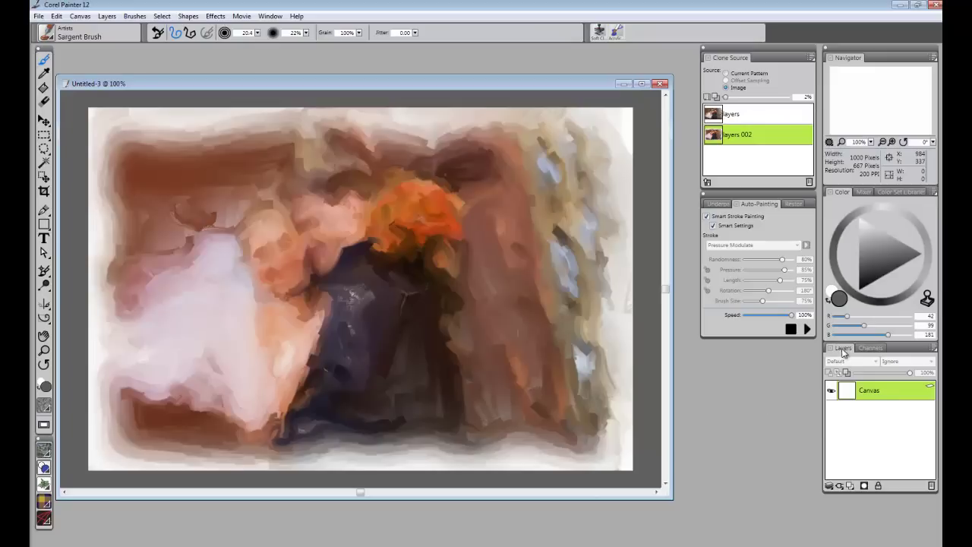
pyautogui.click(851, 486)
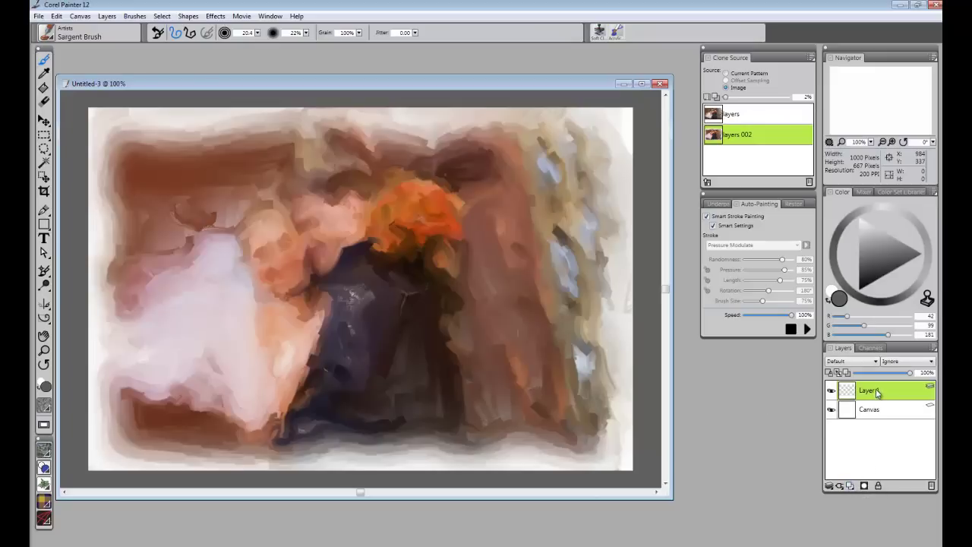
# Step: In layers.rif, hide the top layer, then show and select only the third layer with the red color shift
pyautogui.moveTo(504, 86); pyautogui.dragTo(505, 134)
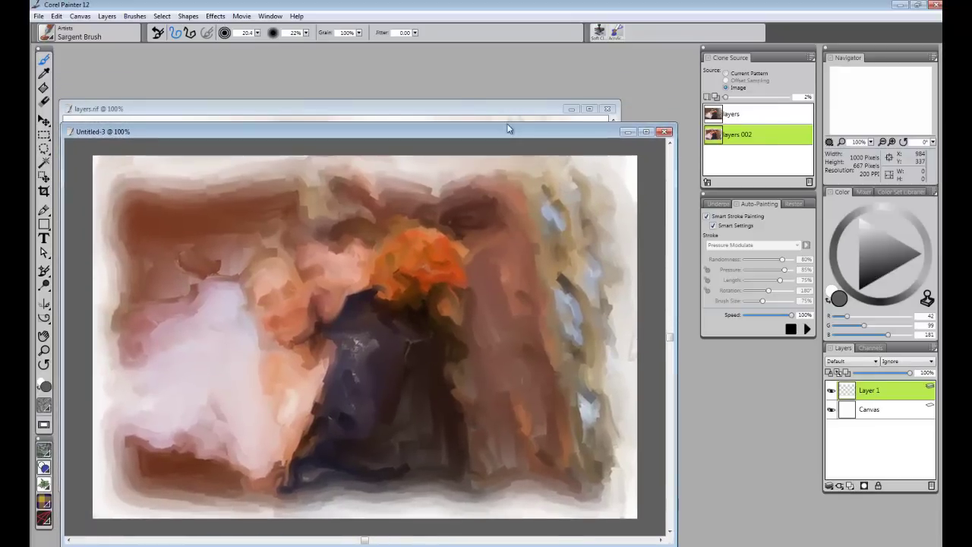
pyautogui.click(510, 108)
pyautogui.moveTo(510, 109); pyautogui.dragTo(517, 64)
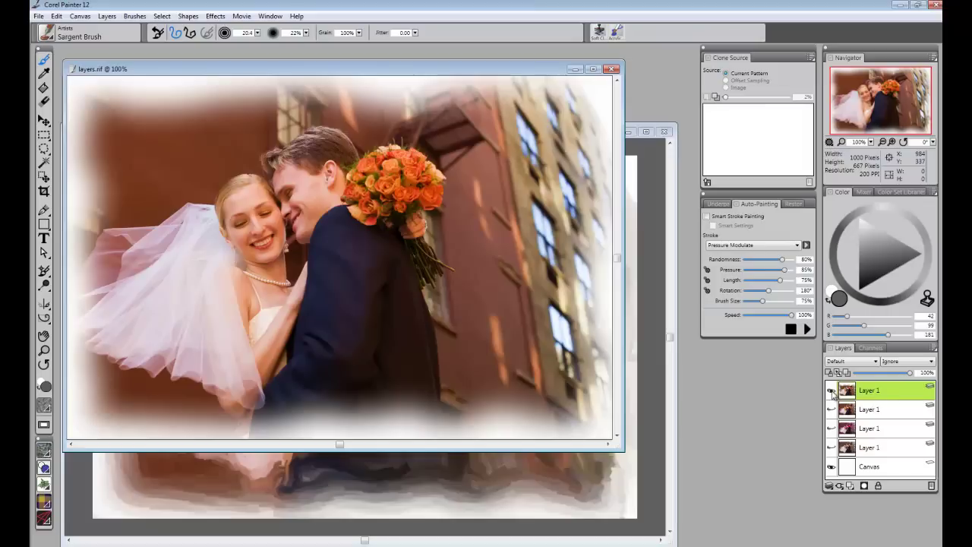
pyautogui.click(831, 391)
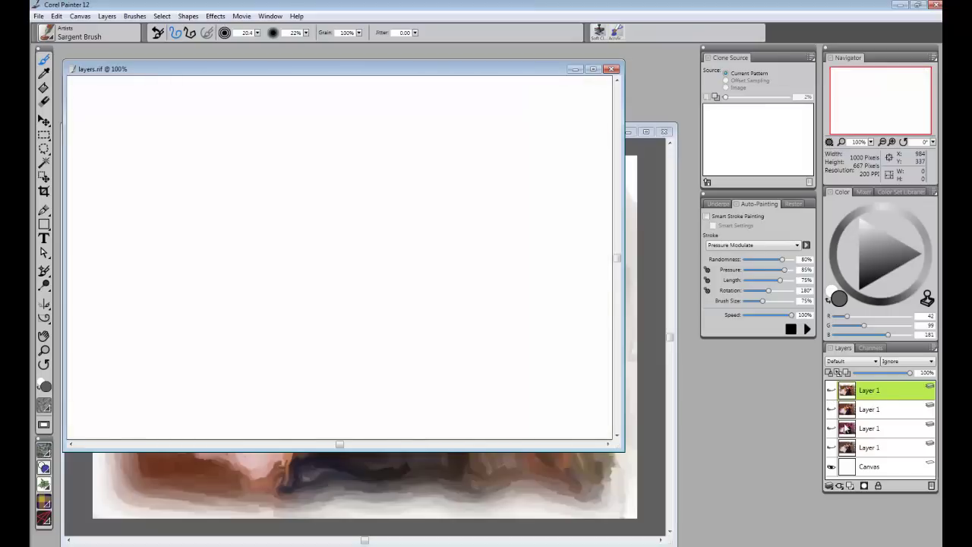
pyautogui.click(832, 430)
pyautogui.click(874, 432)
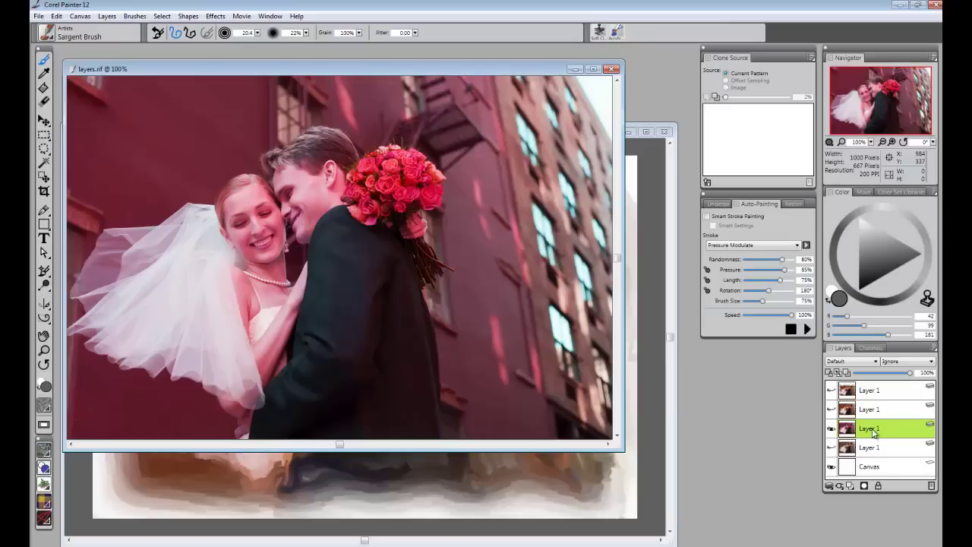
# Step: Add layers.rif as a third clone source in the clone document and preview it briefly with tracing paper
pyautogui.click(655, 159)
pyautogui.moveTo(581, 139); pyautogui.dragTo(568, 65)
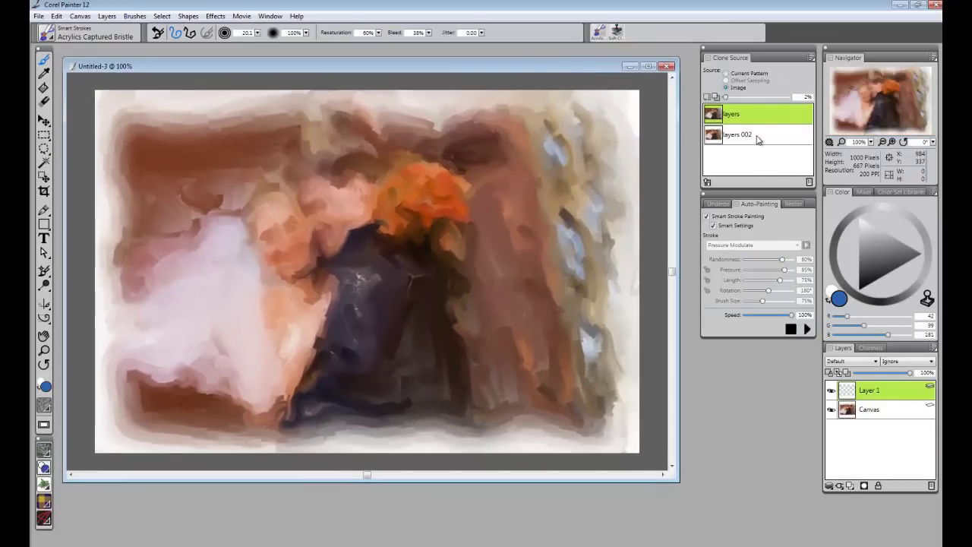
pyautogui.click(707, 184)
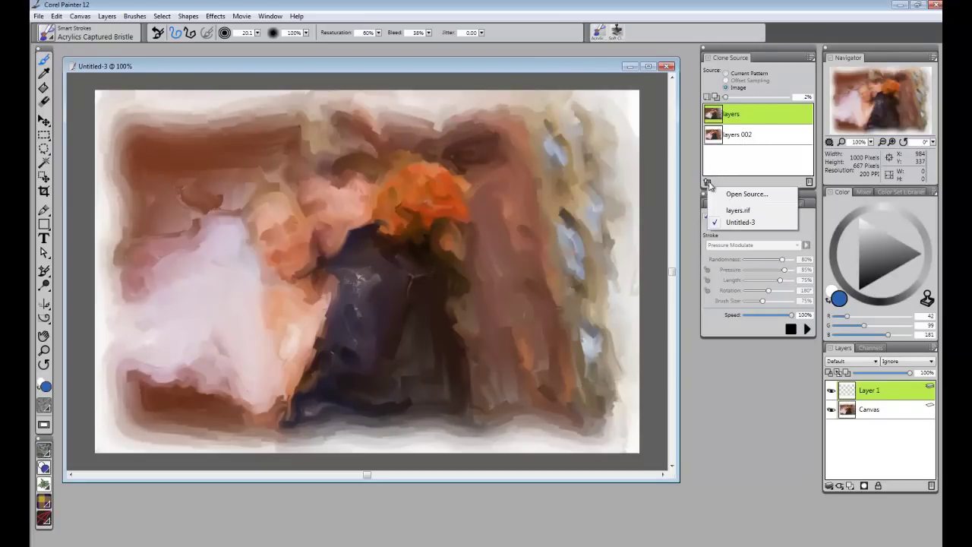
pyautogui.click(739, 211)
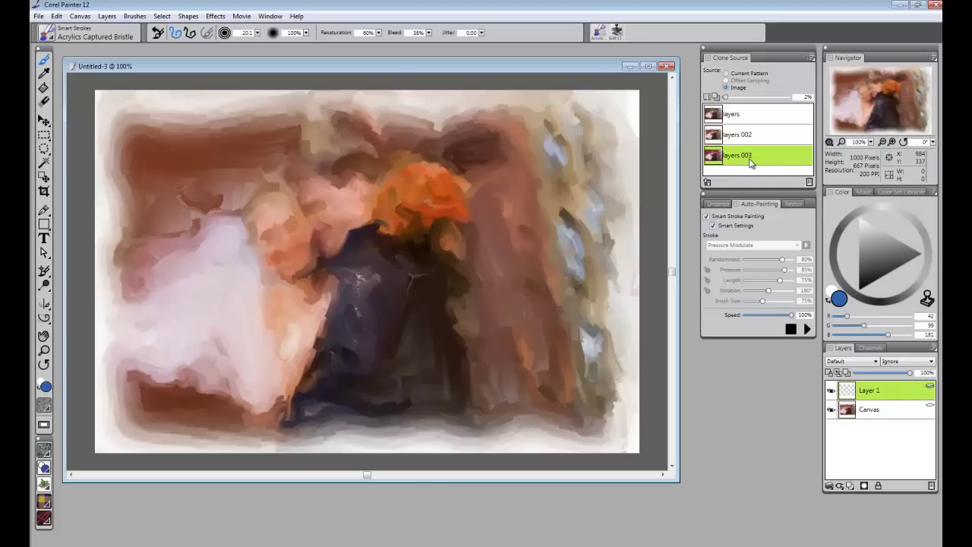
pyautogui.click(707, 183)
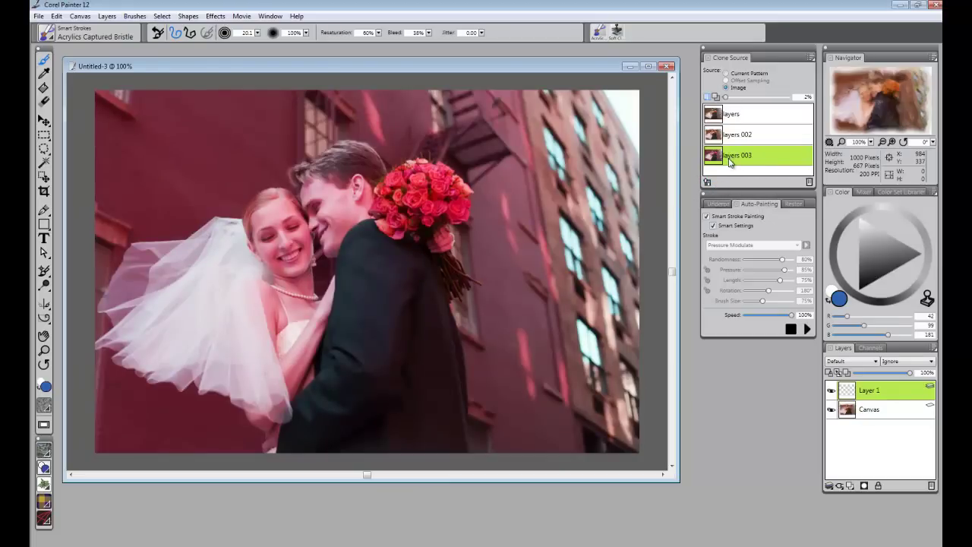
pyautogui.hotkey('ctrl', 't')
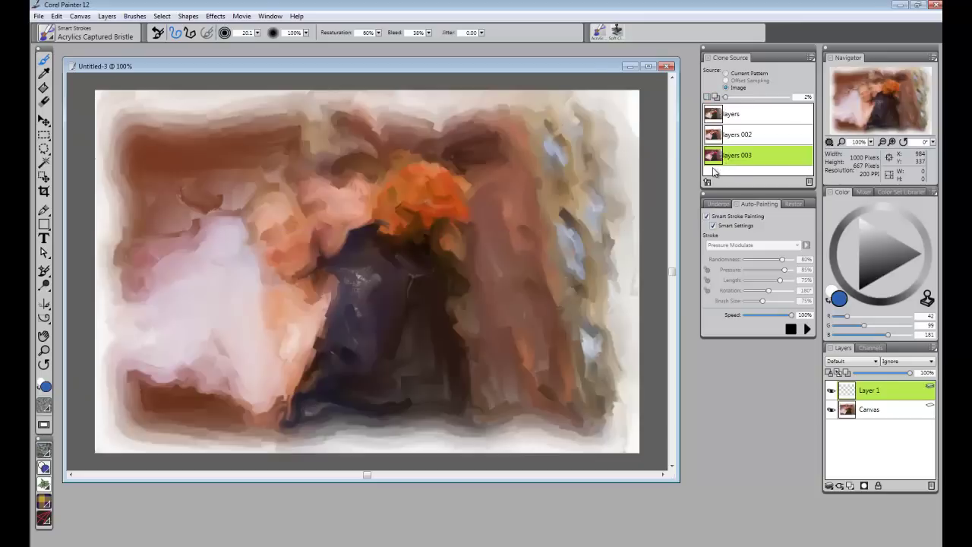
# Step: Paint the red bouquet onto Layer 1 from the layers 003 source with the Soft Edge Cloner brush, and add a new layer above
pyautogui.hotkey('ctrl', 't')
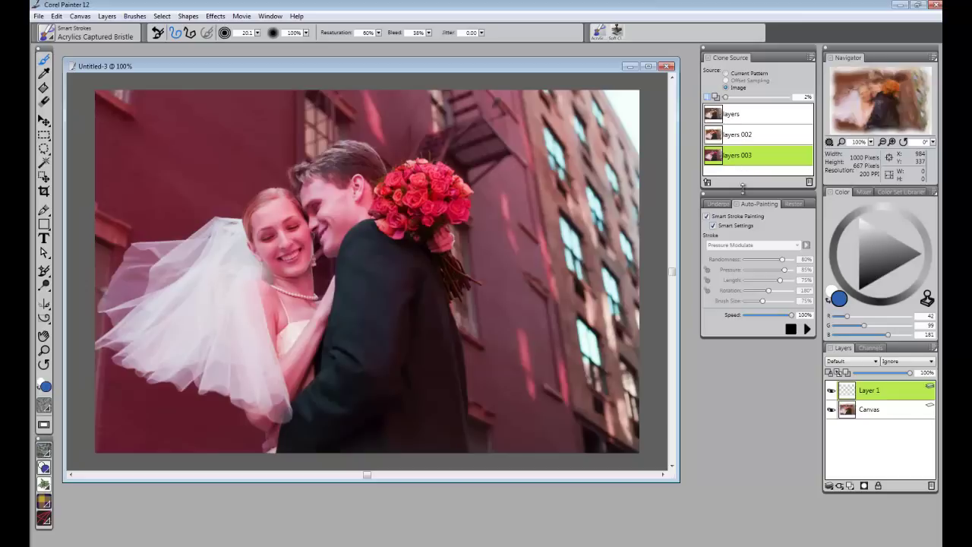
pyautogui.hotkey('ctrl', 't')
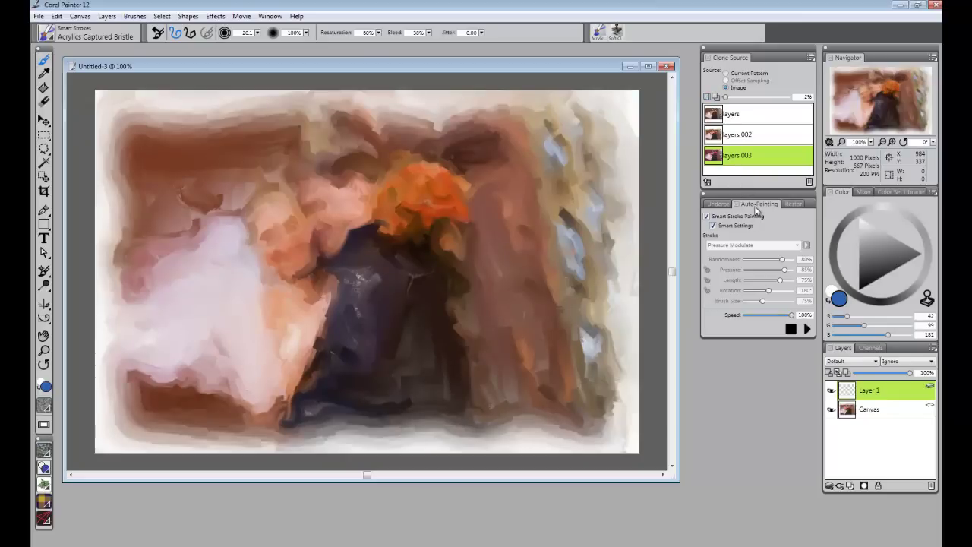
pyautogui.click(795, 204)
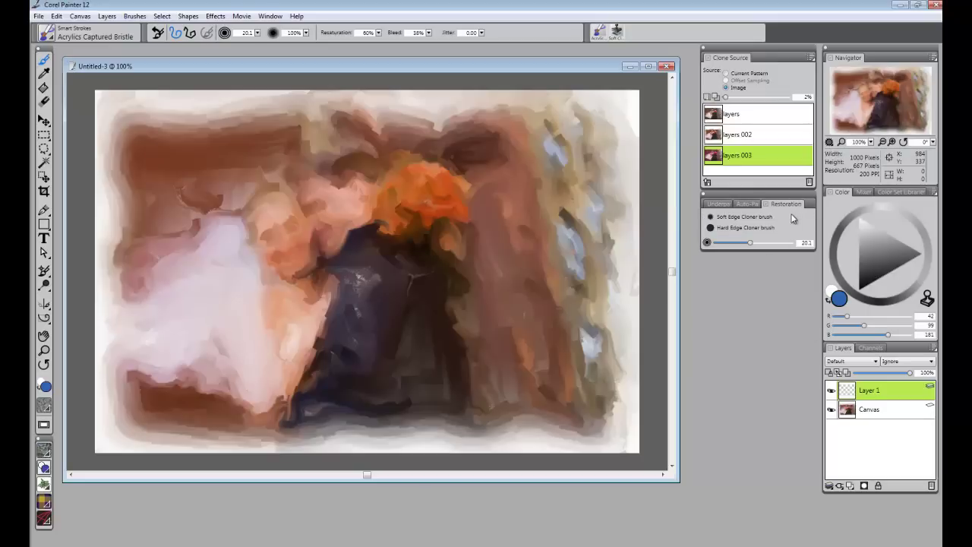
pyautogui.click(711, 217)
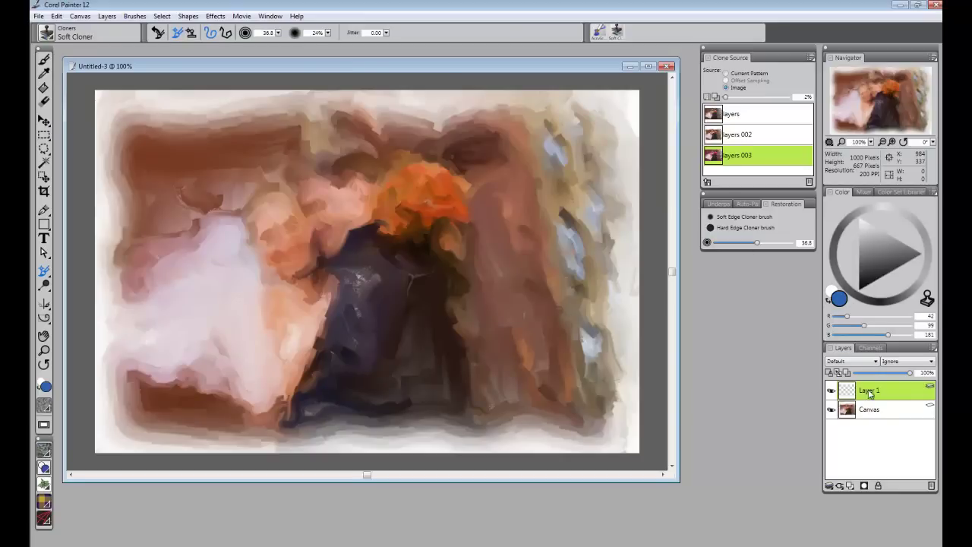
pyautogui.moveTo(393, 217)
pyautogui.mouseDown()
pyautogui.moveTo(404, 177)
pyautogui.moveTo(424, 175)
pyautogui.moveTo(453, 203)
pyautogui.moveTo(391, 212)
pyautogui.moveTo(410, 222)
pyautogui.moveTo(411, 241)
pyautogui.moveTo(420, 219)
pyautogui.moveTo(393, 228)
pyautogui.moveTo(416, 231)
pyautogui.moveTo(426, 201)
pyautogui.moveTo(418, 205)
pyautogui.moveTo(452, 184)
pyautogui.moveTo(428, 173)
pyautogui.moveTo(416, 193)
pyautogui.moveTo(398, 186)
pyautogui.moveTo(382, 204)
pyautogui.moveTo(445, 360)
pyautogui.moveTo(459, 361)
pyautogui.moveTo(468, 304)
pyautogui.moveTo(421, 199)
pyautogui.mouseUp()
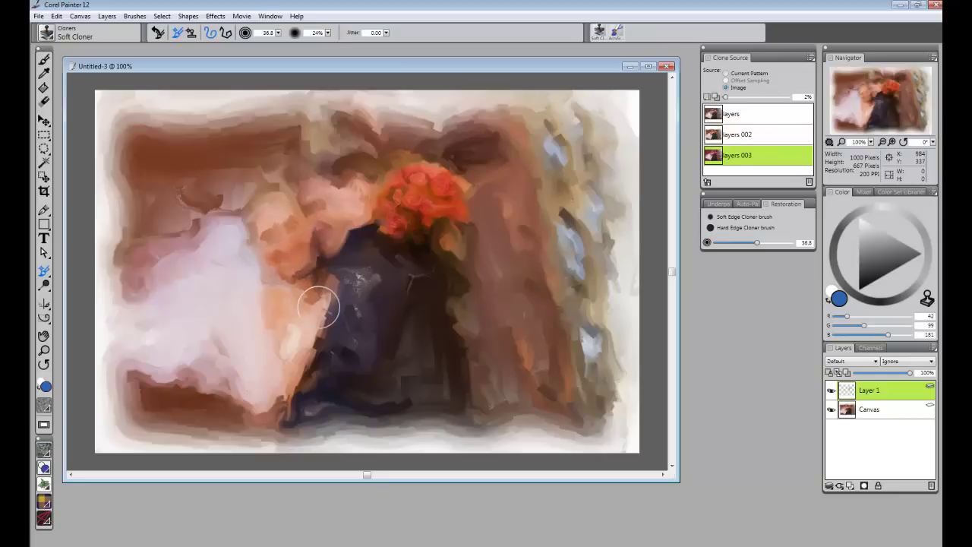
pyautogui.click(851, 486)
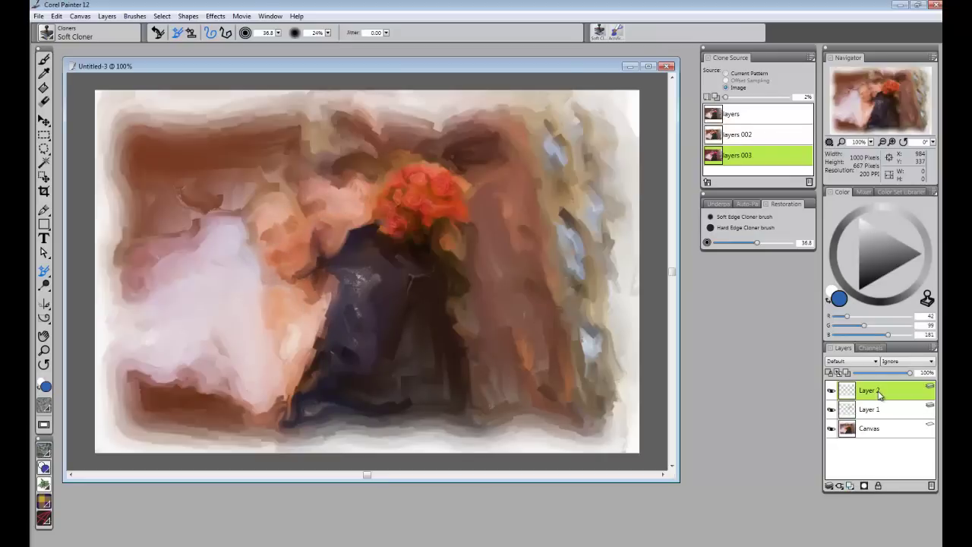
# Step: In layers.rif, hide the third layer with the red color shift, and show and select the second layer
pyautogui.click(496, 72)
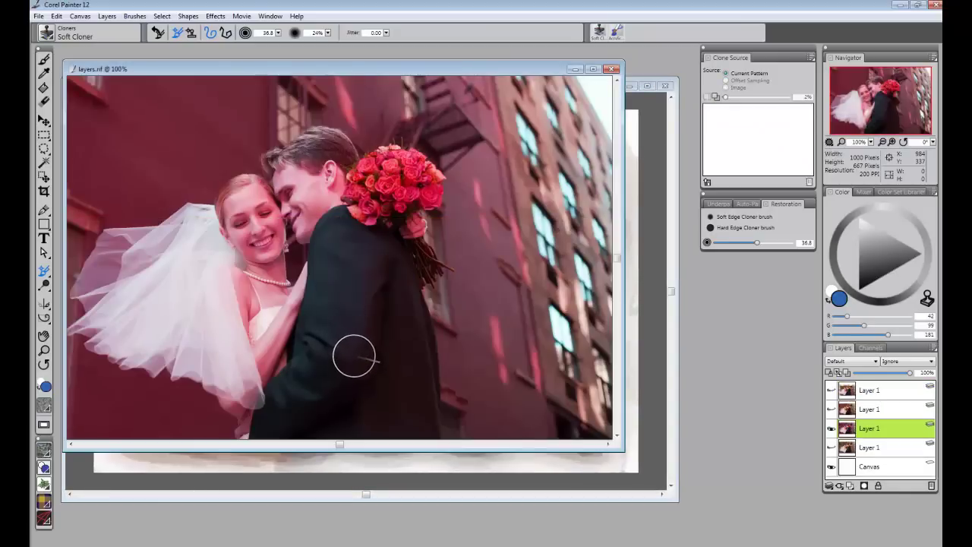
pyautogui.click(832, 429)
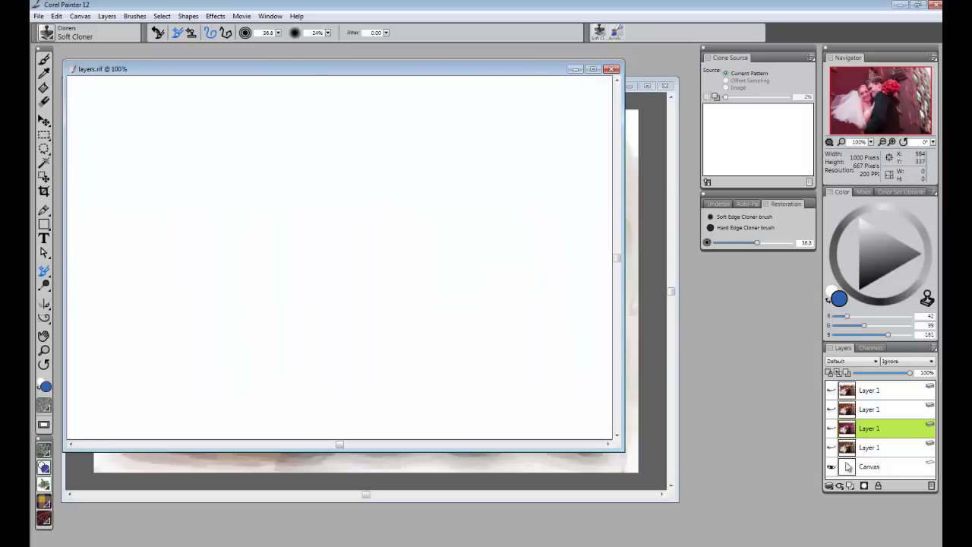
pyautogui.click(874, 410)
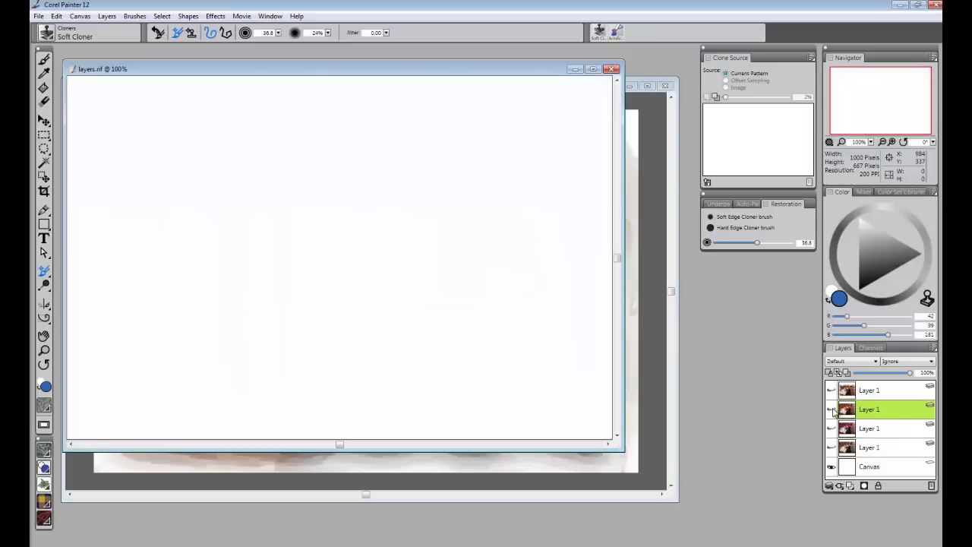
pyautogui.click(832, 410)
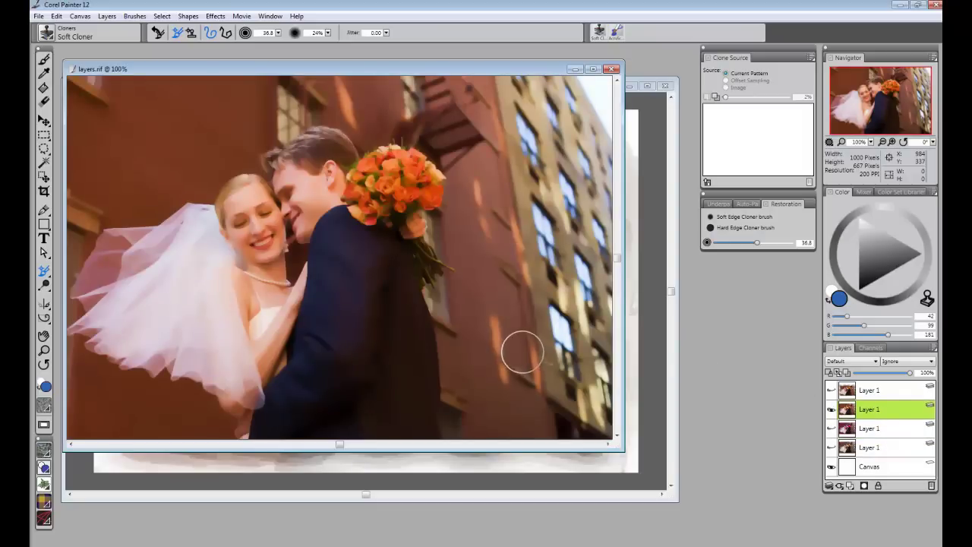
# Step: Add layers.rif as a fourth clone source in the clone document and preview it briefly with tracing paper
pyautogui.click(656, 110)
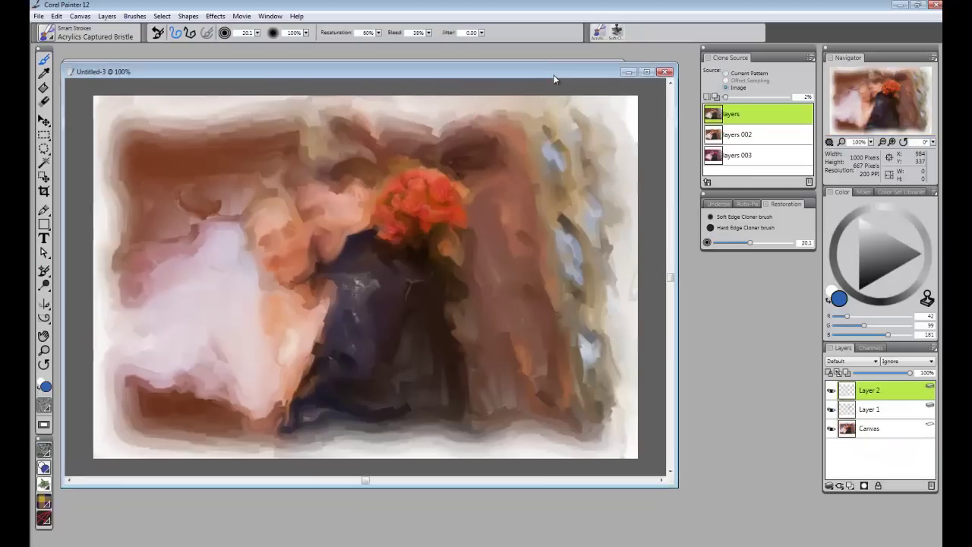
pyautogui.click(707, 182)
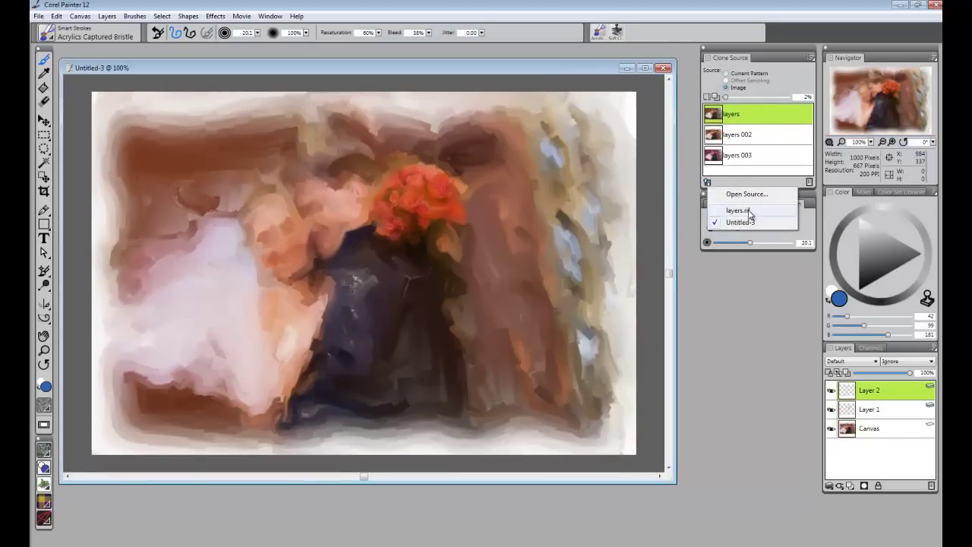
pyautogui.click(749, 213)
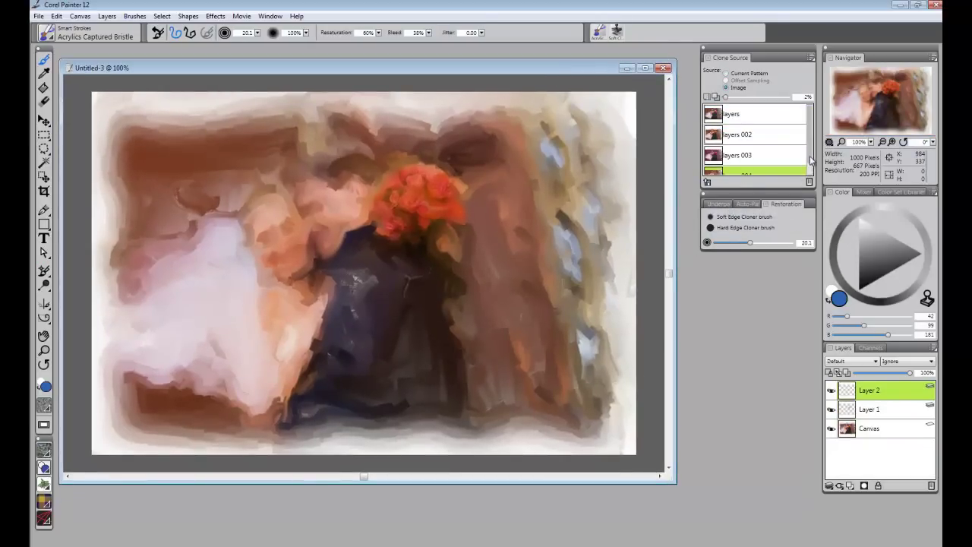
pyautogui.scroll(-1, 810, 158)
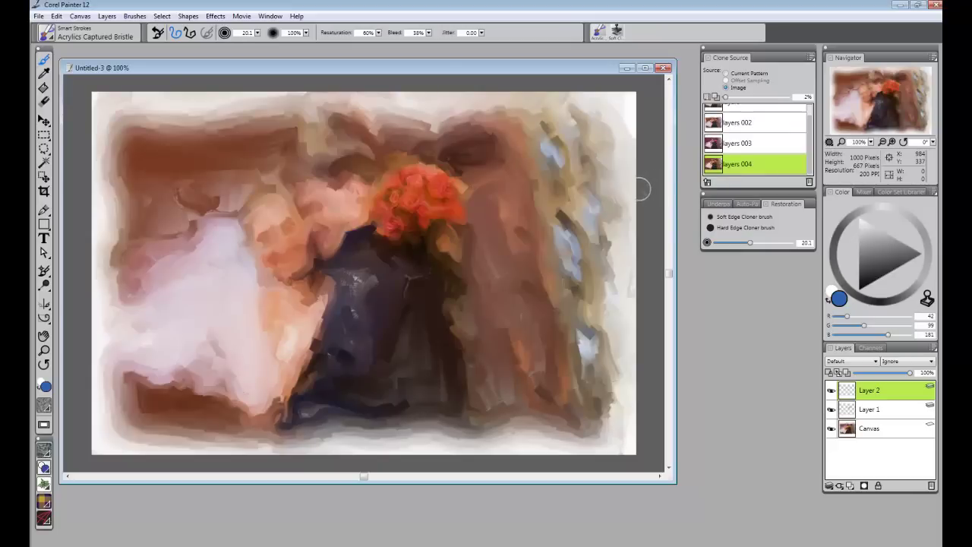
pyautogui.hotkey('ctrl', 't')
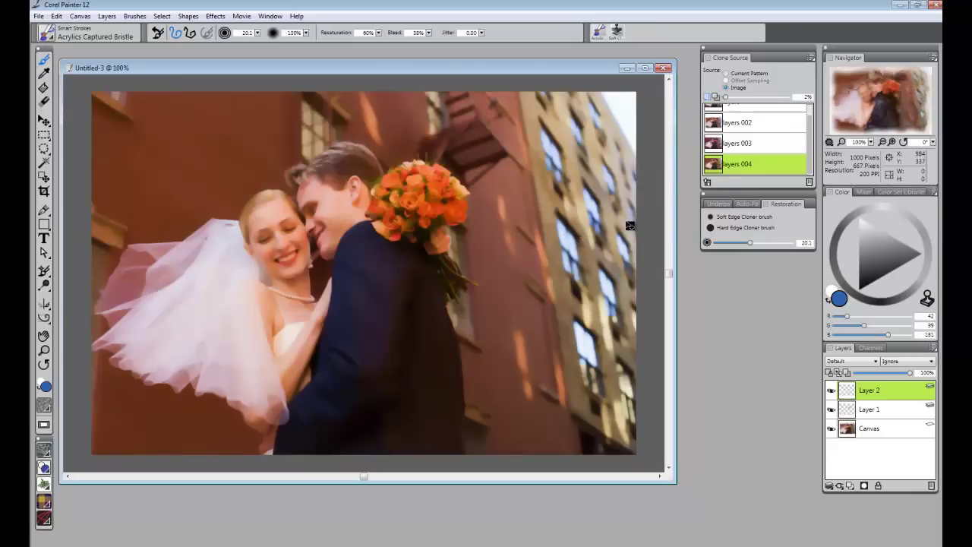
pyautogui.hotkey('ctrl', 't')
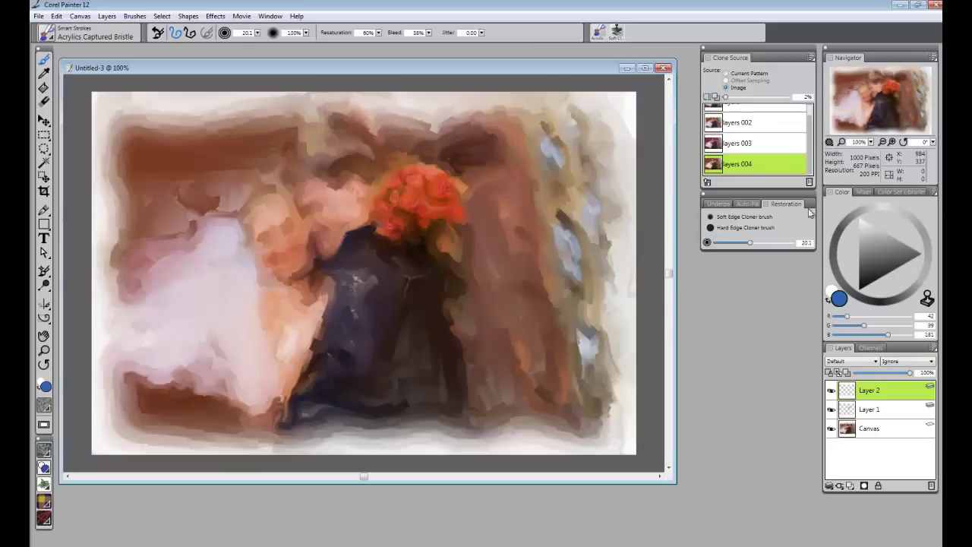
# Step: With the Soft Edge Cloner brush, restore the couple's faces, the bride's upper body, the groom's hand and the veil on Layer 2 from layers 004
pyautogui.click(713, 217)
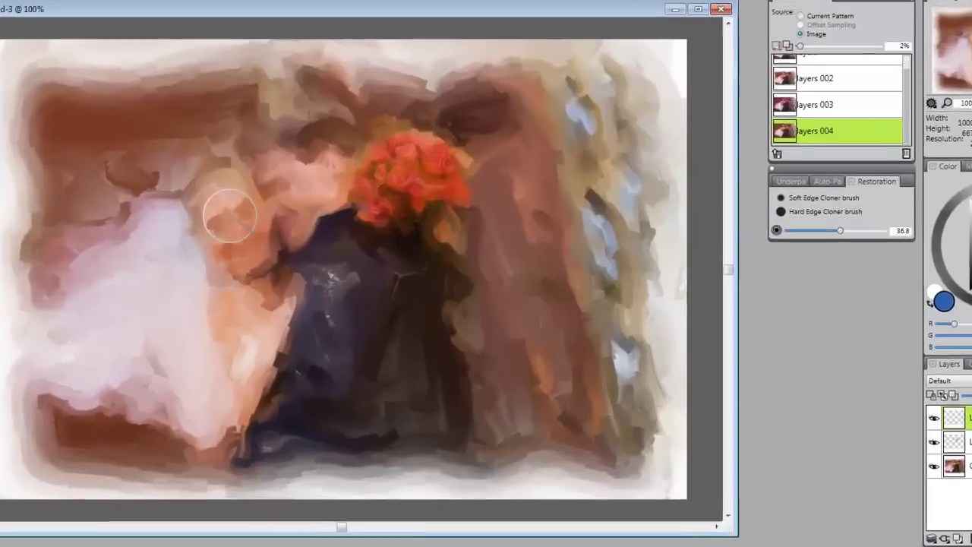
pyautogui.moveTo(288, 230)
pyautogui.mouseDown()
pyautogui.moveTo(277, 231)
pyautogui.moveTo(285, 240)
pyautogui.mouseUp()
pyautogui.moveTo(212, 220)
pyautogui.mouseDown()
pyautogui.moveTo(186, 196)
pyautogui.moveTo(190, 167)
pyautogui.moveTo(239, 193)
pyautogui.moveTo(252, 241)
pyautogui.moveTo(236, 235)
pyautogui.moveTo(222, 269)
pyautogui.moveTo(206, 270)
pyautogui.moveTo(177, 228)
pyautogui.moveTo(171, 195)
pyautogui.moveTo(255, 160)
pyautogui.moveTo(256, 177)
pyautogui.moveTo(262, 155)
pyautogui.moveTo(240, 145)
pyautogui.moveTo(252, 135)
pyautogui.moveTo(272, 154)
pyautogui.moveTo(315, 152)
pyautogui.moveTo(310, 183)
pyautogui.moveTo(274, 194)
pyautogui.moveTo(267, 208)
pyautogui.moveTo(294, 207)
pyautogui.moveTo(276, 238)
pyautogui.moveTo(311, 168)
pyautogui.moveTo(311, 197)
pyautogui.moveTo(262, 301)
pyautogui.moveTo(202, 288)
pyautogui.moveTo(236, 286)
pyautogui.moveTo(259, 321)
pyautogui.moveTo(281, 294)
pyautogui.moveTo(248, 367)
pyautogui.moveTo(255, 332)
pyautogui.moveTo(235, 360)
pyautogui.moveTo(217, 323)
pyautogui.mouseUp()
pyautogui.moveTo(426, 207)
pyautogui.mouseDown()
pyautogui.moveTo(450, 202)
pyautogui.moveTo(440, 238)
pyautogui.moveTo(441, 208)
pyautogui.moveTo(418, 240)
pyautogui.mouseUp()
pyautogui.moveTo(83, 211)
pyautogui.mouseDown()
pyautogui.moveTo(107, 216)
pyautogui.moveTo(124, 255)
pyautogui.mouseUp()
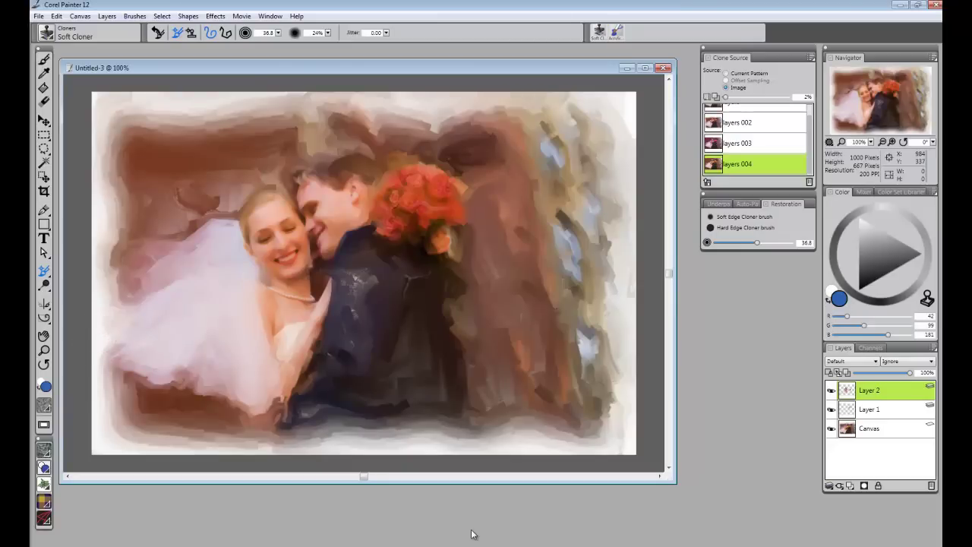
# Step: Inspect the restored faces, veil and bouquet at 200% zoom, and return to the whole painting at 100%
pyautogui.hotkey('ctrl', '+')
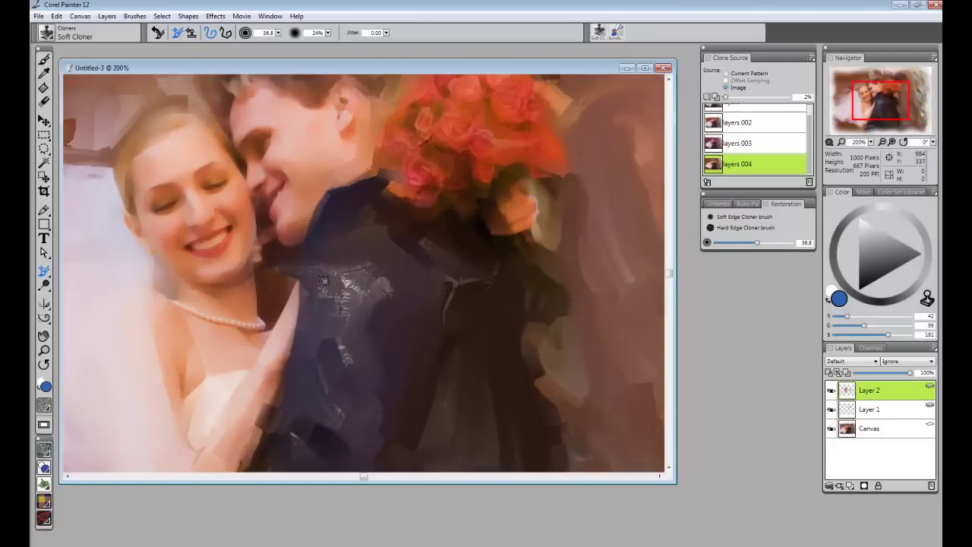
pyautogui.moveTo(329, 281)
pyautogui.mouseDown()
pyautogui.moveTo(416, 386)
pyautogui.moveTo(551, 430)
pyautogui.moveTo(462, 310)
pyautogui.moveTo(337, 254)
pyautogui.mouseUp()
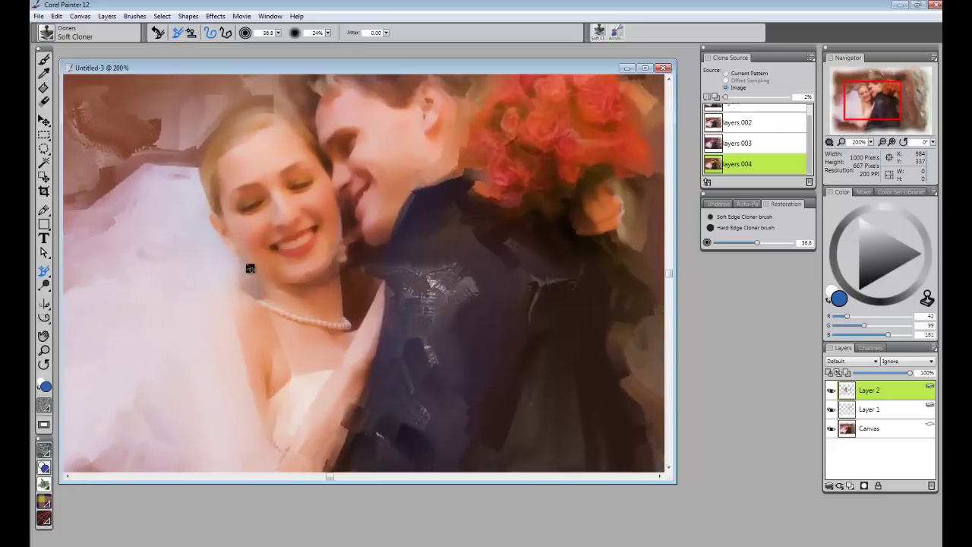
pyautogui.hotkey('ctrl', '-')
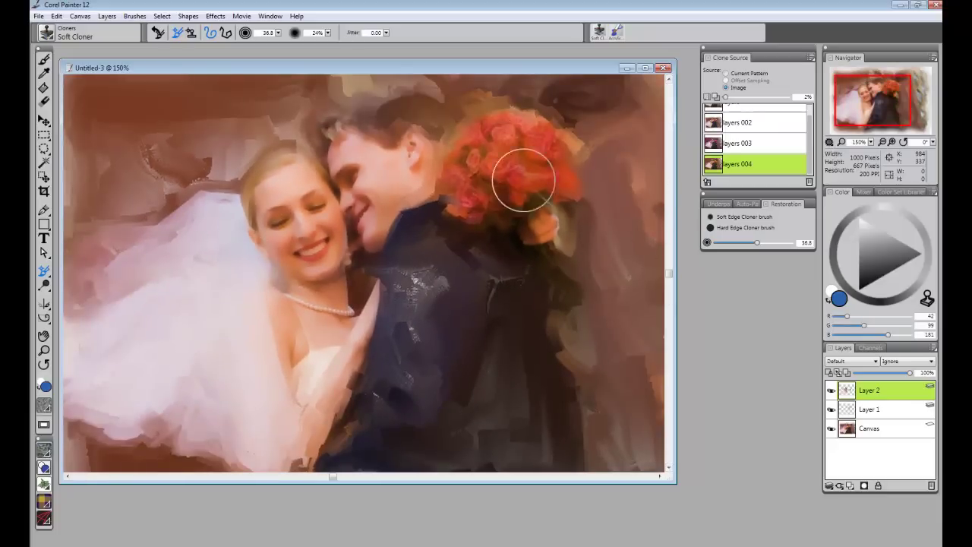
pyautogui.hotkey('ctrl', '-')
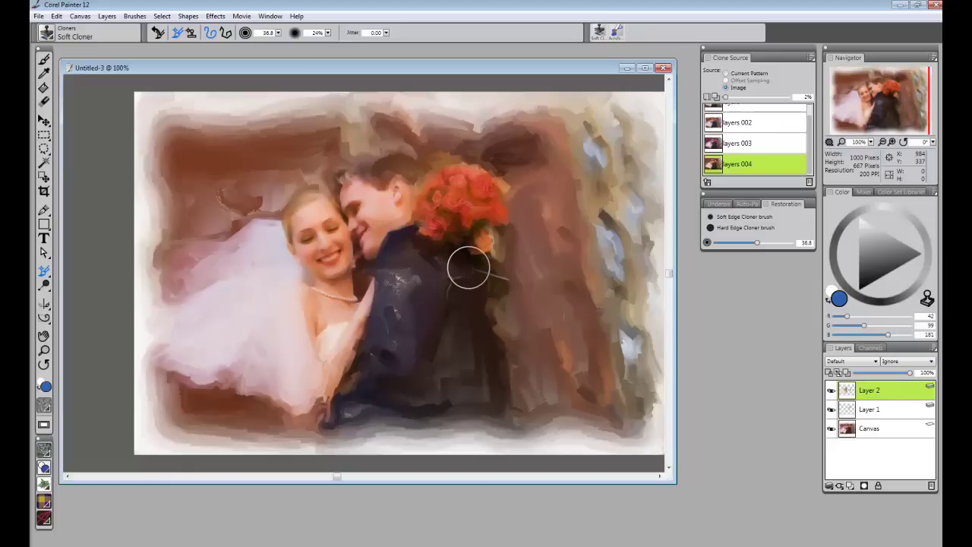
pyautogui.moveTo(344, 283); pyautogui.dragTo(286, 276)
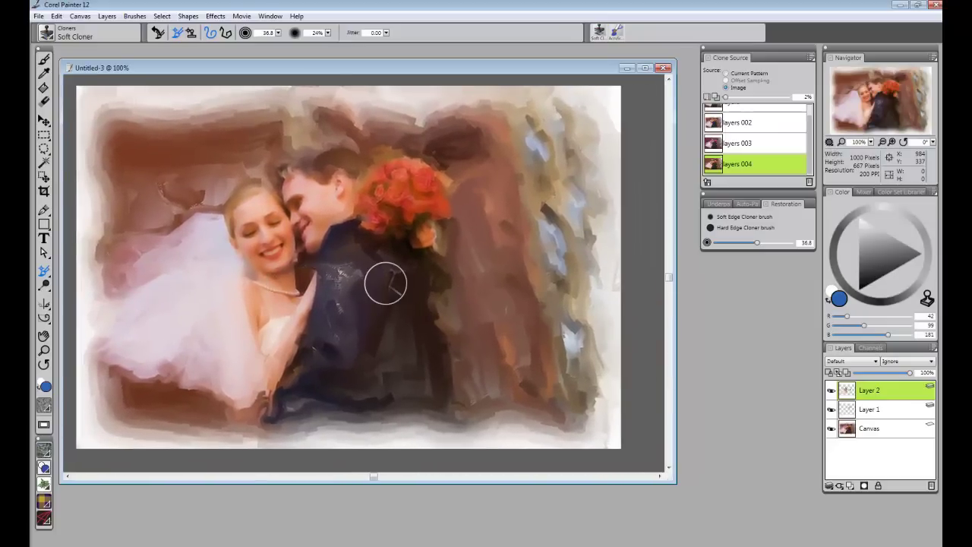